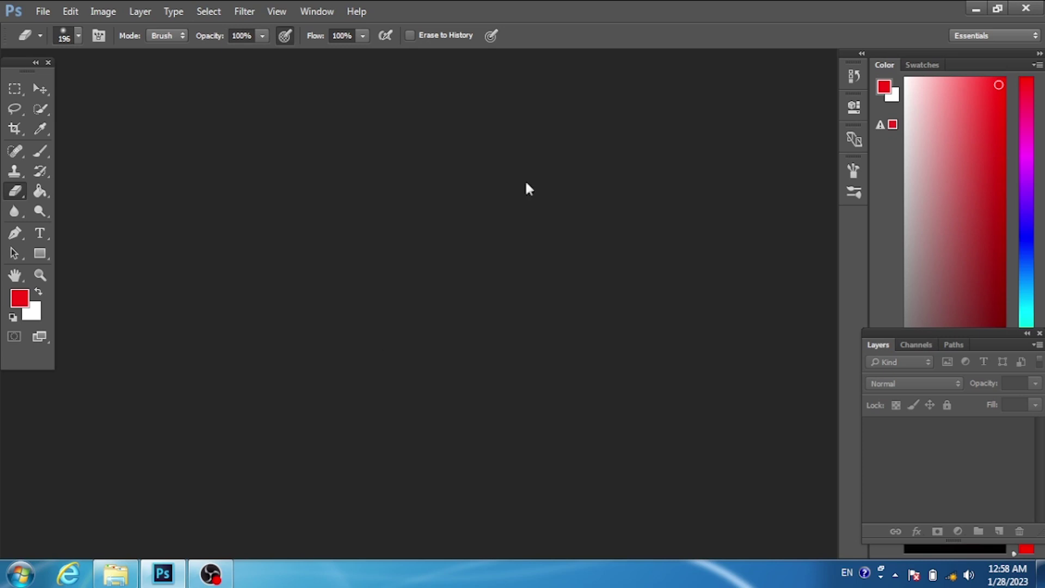
Create a new white RGB document, 1280 by 720 pixels at 300 pixels/inch.
{"action": "left_click", "coordinate": [44, 15]}
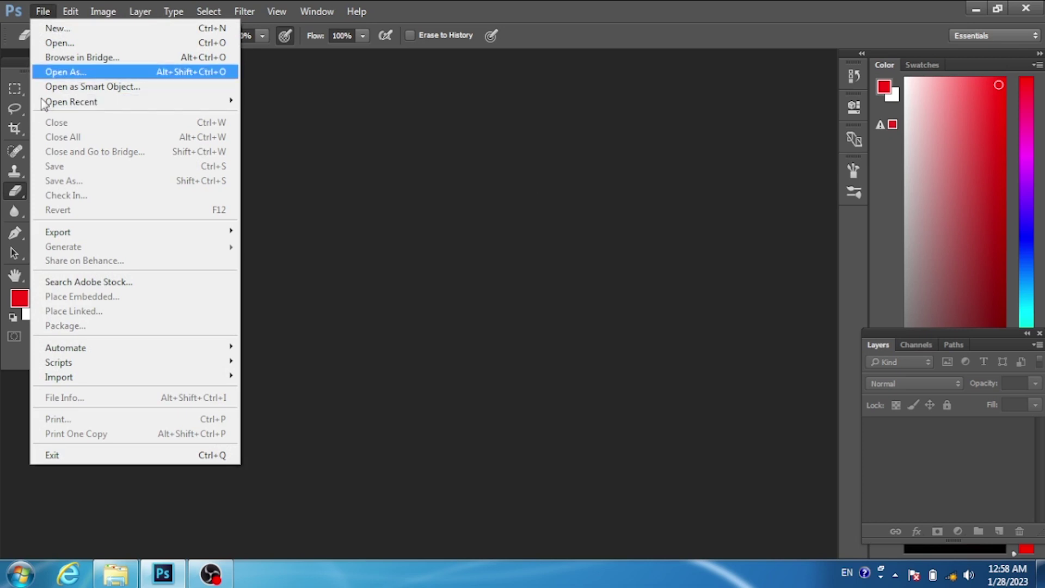
{"action": "left_click", "coordinate": [59, 28]}
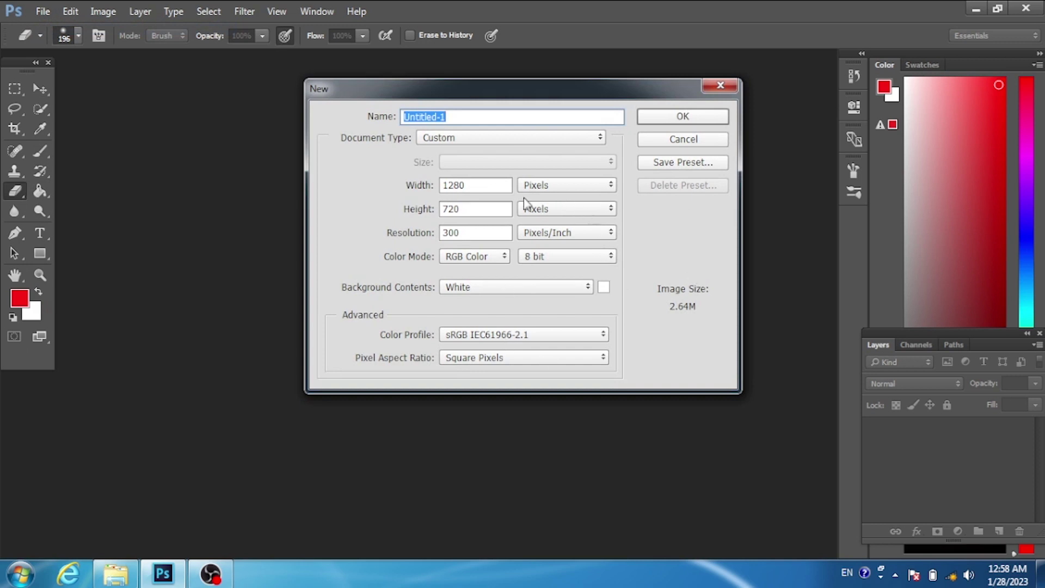
{"action": "left_click", "coordinate": [561, 188]}
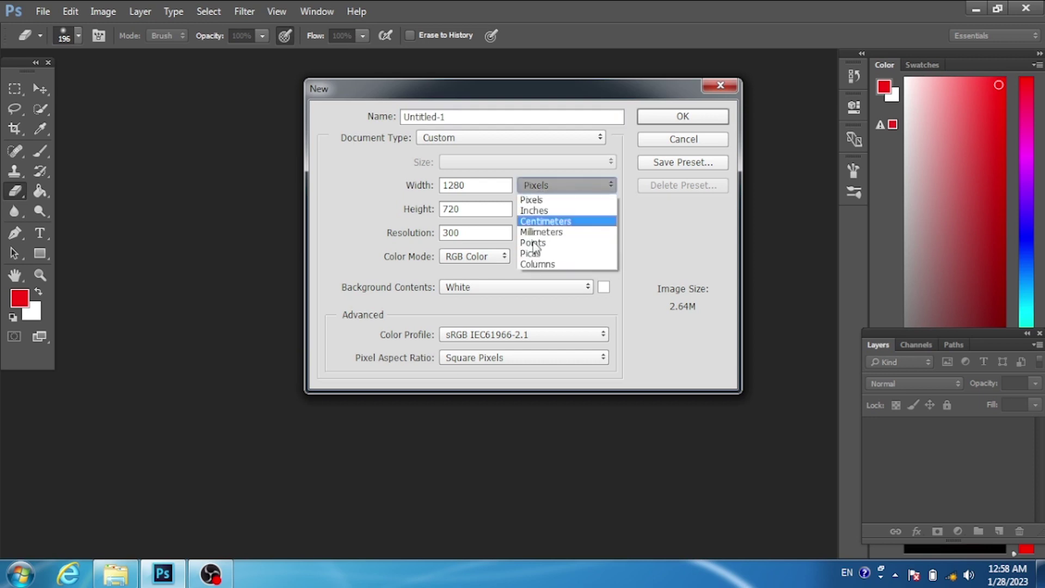
{"action": "left_click", "coordinate": [540, 203]}
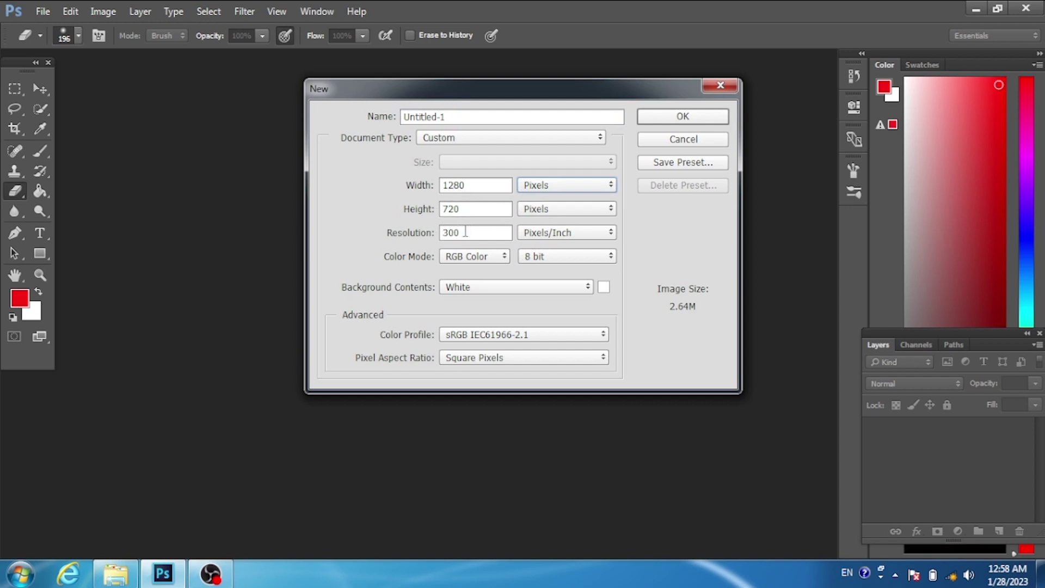
{"action": "left_click", "coordinate": [681, 120]}
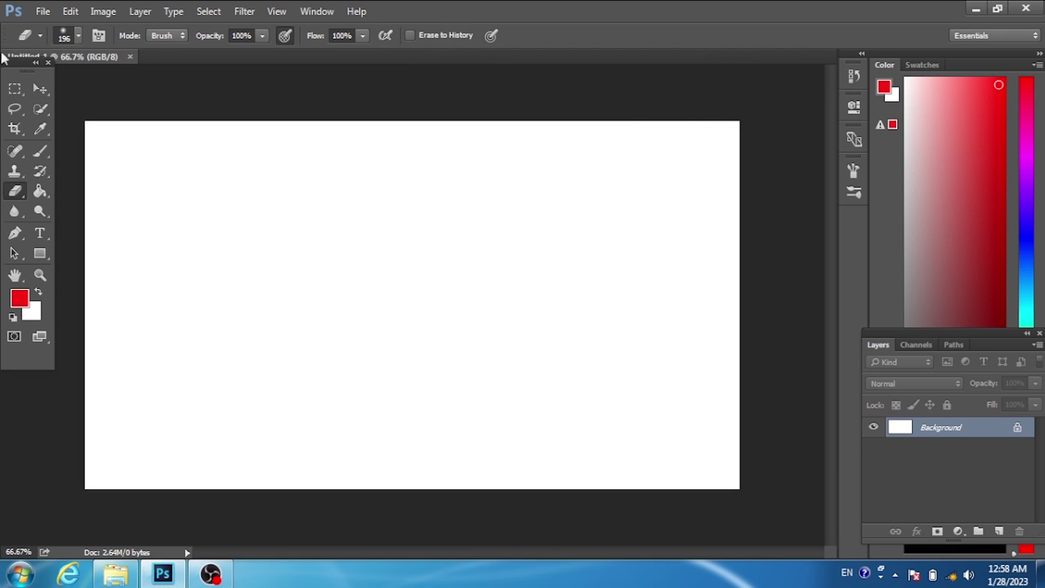
Place the selfie photo Screenshot_2023-01-27_084951 in the document and shift it left to X 502 px, Y 360 px.
{"action": "left_click", "coordinate": [8, 86]}
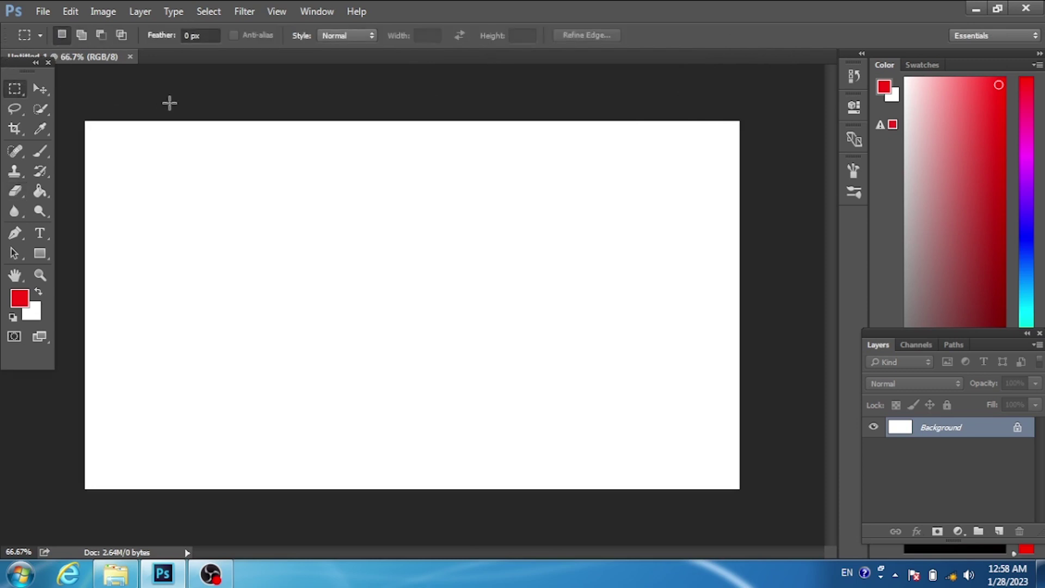
{"action": "left_click", "coordinate": [116, 573]}
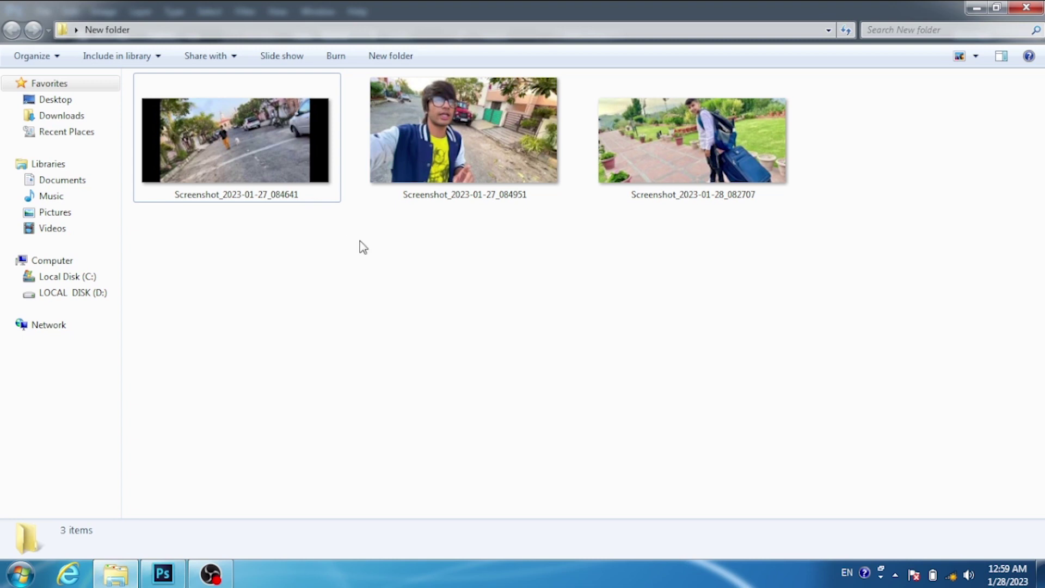
{"action": "mouse_move", "coordinate": [469, 201]}
{"action": "left_mouse_down"}
{"action": "mouse_move", "coordinate": [444, 142]}
{"action": "mouse_move", "coordinate": [249, 399]}
{"action": "mouse_move", "coordinate": [164, 572]}
{"action": "mouse_move", "coordinate": [231, 276]}
{"action": "left_mouse_up"}
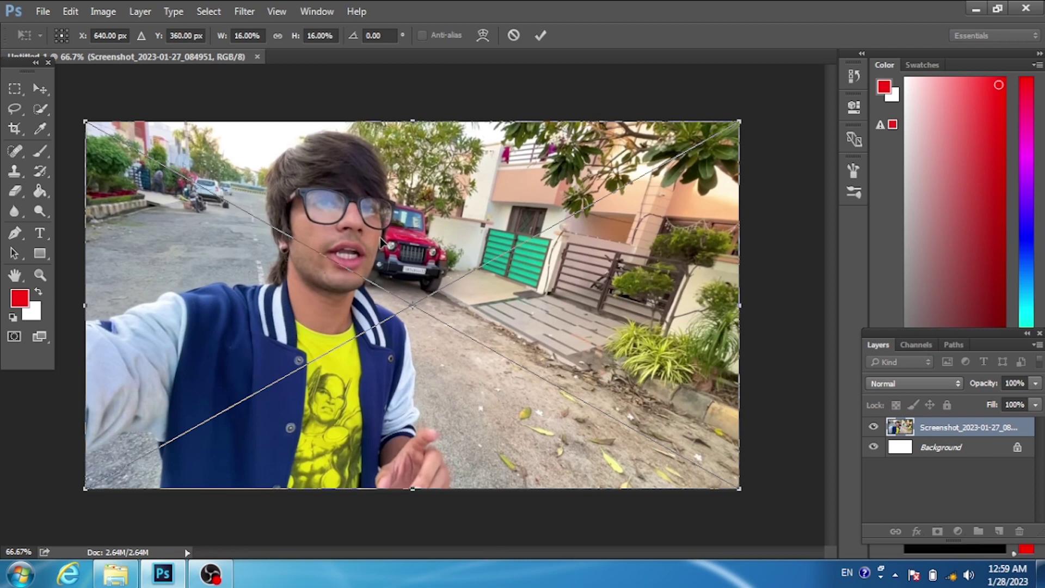
{"action": "left_click_drag", "start_coordinate": [423, 235], "coordinate": [349, 235]}
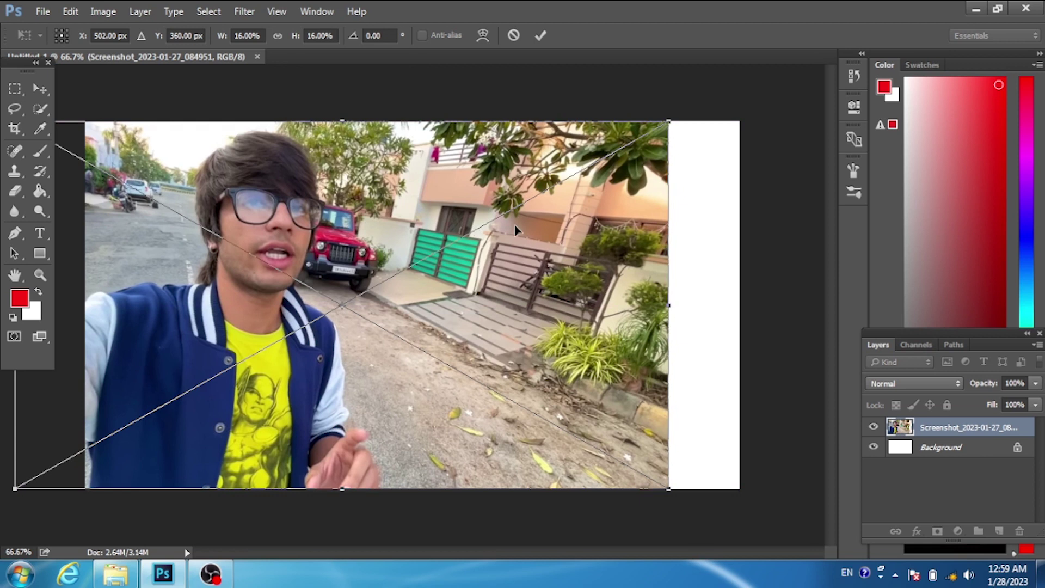
{"action": "left_click", "coordinate": [542, 38]}
{"action": "left_click", "coordinate": [541, 38]}
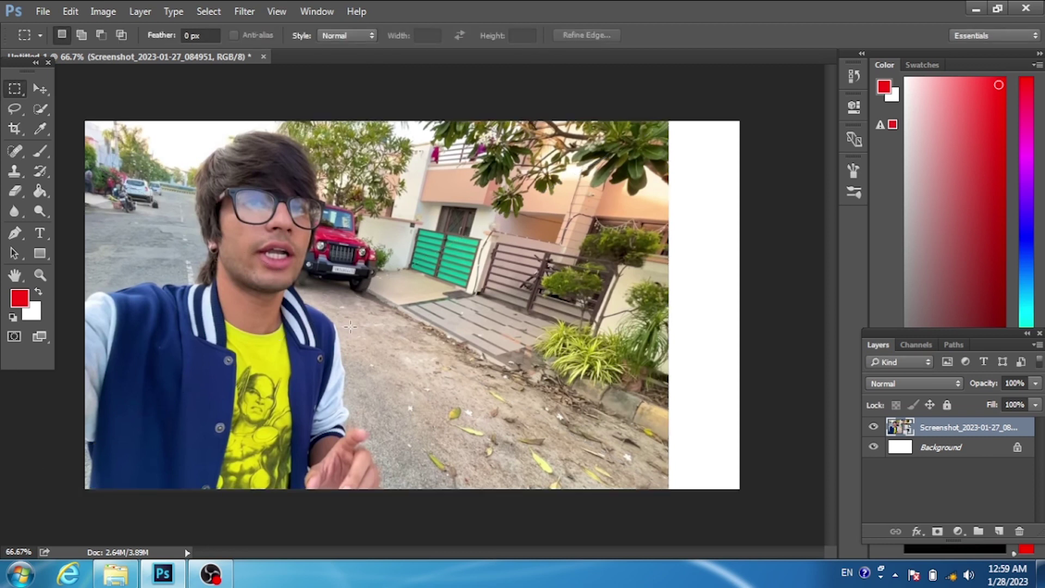
Place Screenshot_2023-01-28_082707, scale it to about 10.14%, and fit it into the canvas's upper-right corner at X 773 px, Y 228 px.
{"action": "left_click", "coordinate": [115, 573]}
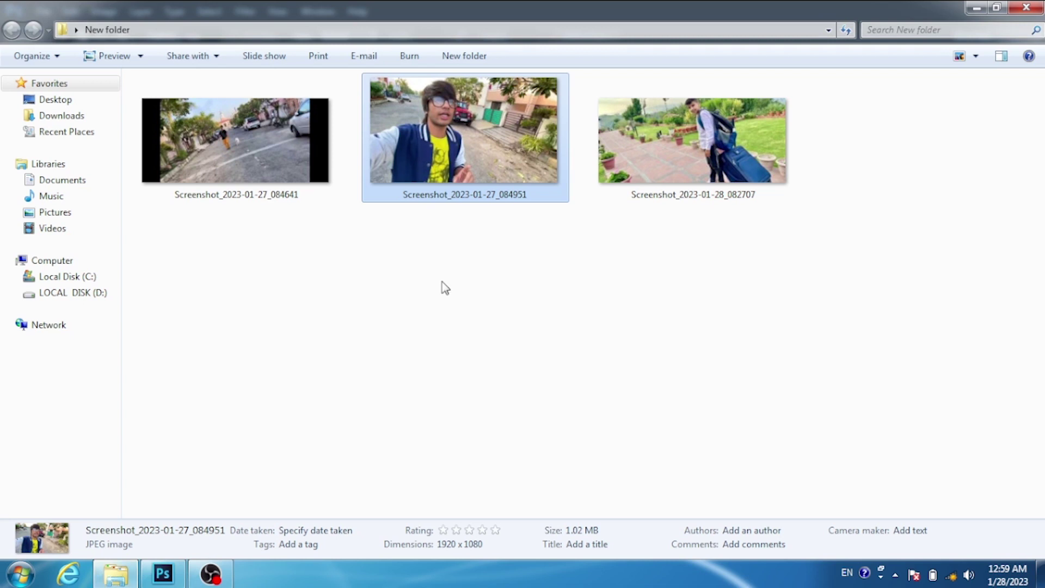
{"action": "left_click_drag", "start_coordinate": [676, 158], "coordinate": [369, 228]}
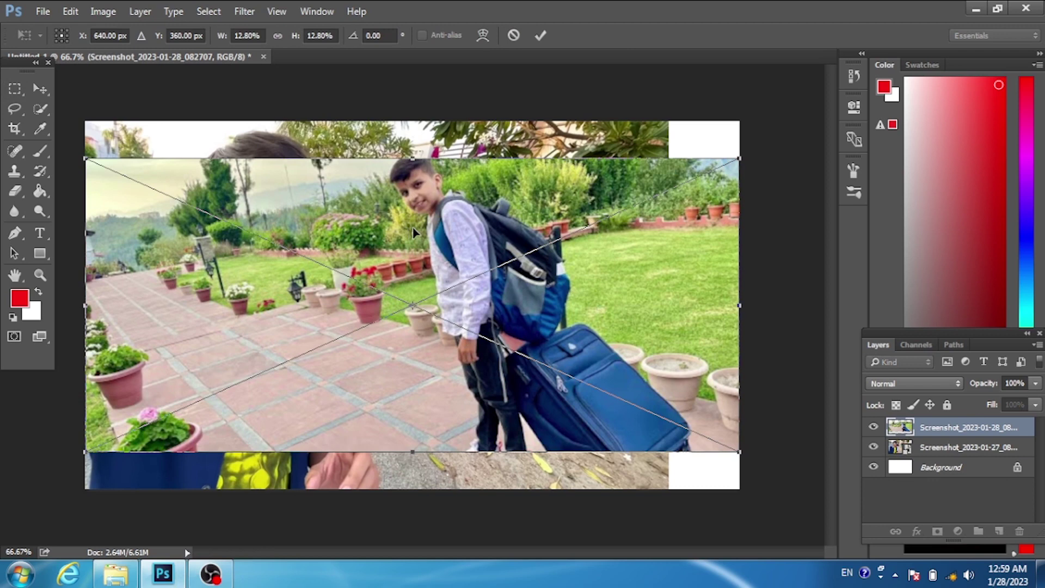
{"action": "left_click_drag", "start_coordinate": [414, 233], "coordinate": [411, 198]}
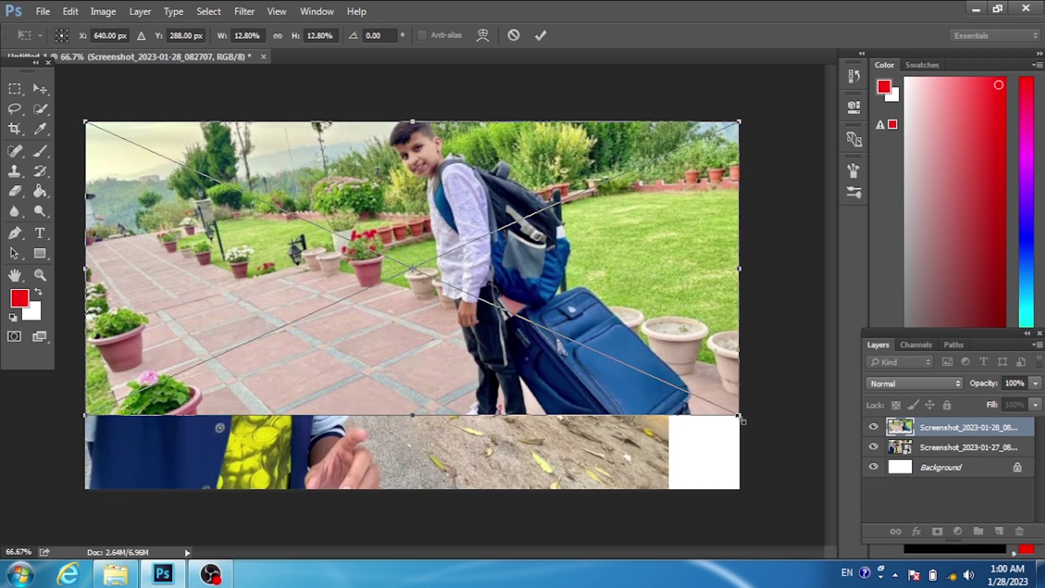
{"action": "left_click_drag", "start_coordinate": [741, 418], "coordinate": [588, 394]}
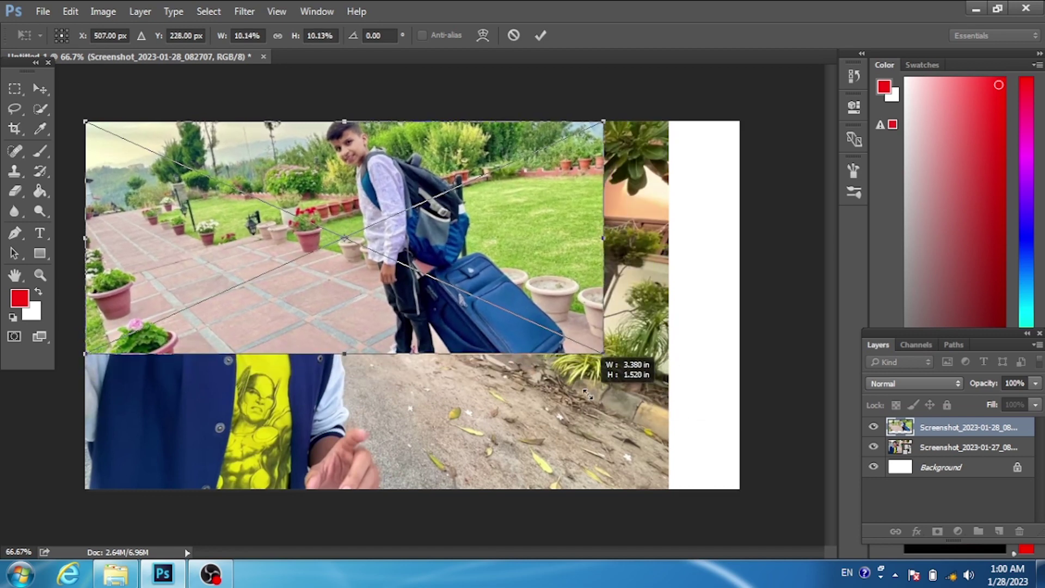
{"action": "left_click_drag", "start_coordinate": [490, 286], "coordinate": [627, 286]}
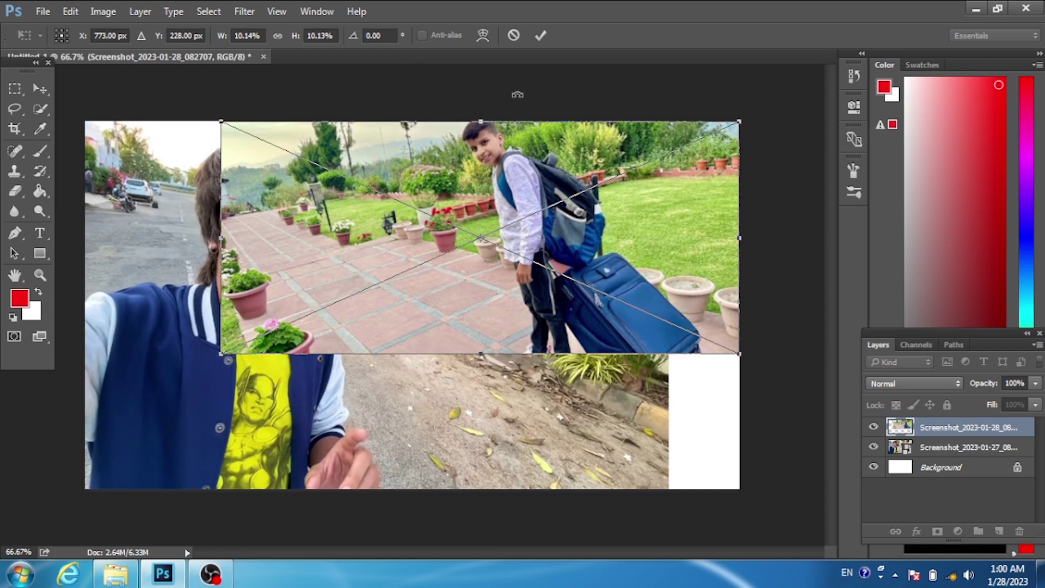
{"action": "left_click", "coordinate": [541, 36]}
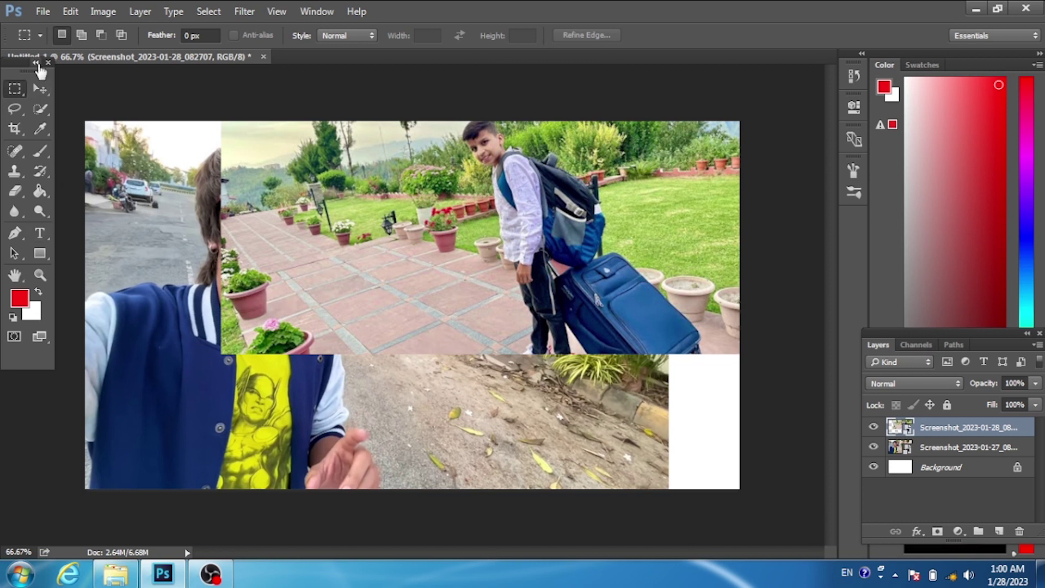
{"action": "left_click", "coordinate": [36, 63]}
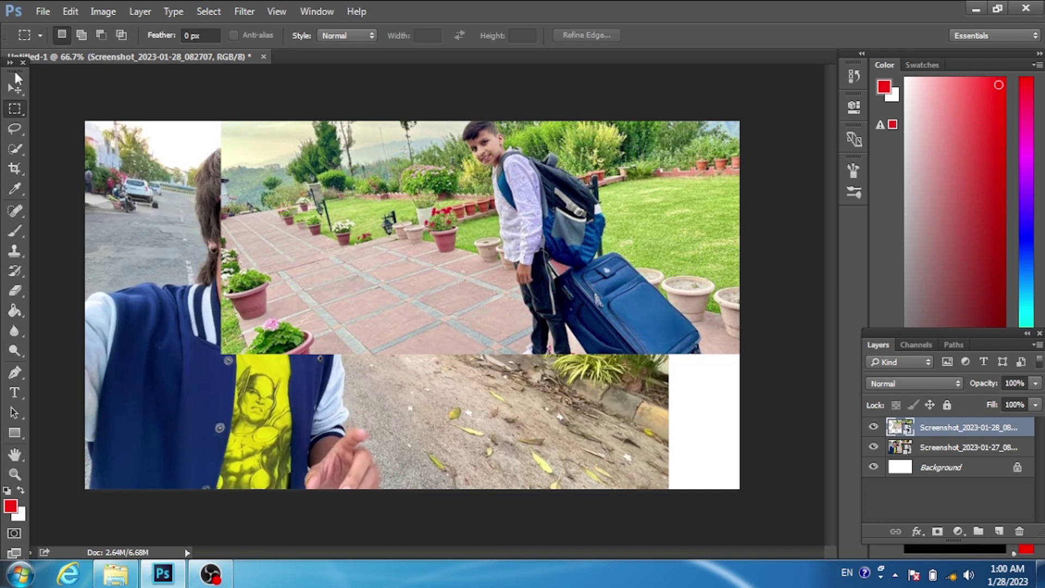
{"action": "left_click", "coordinate": [11, 64]}
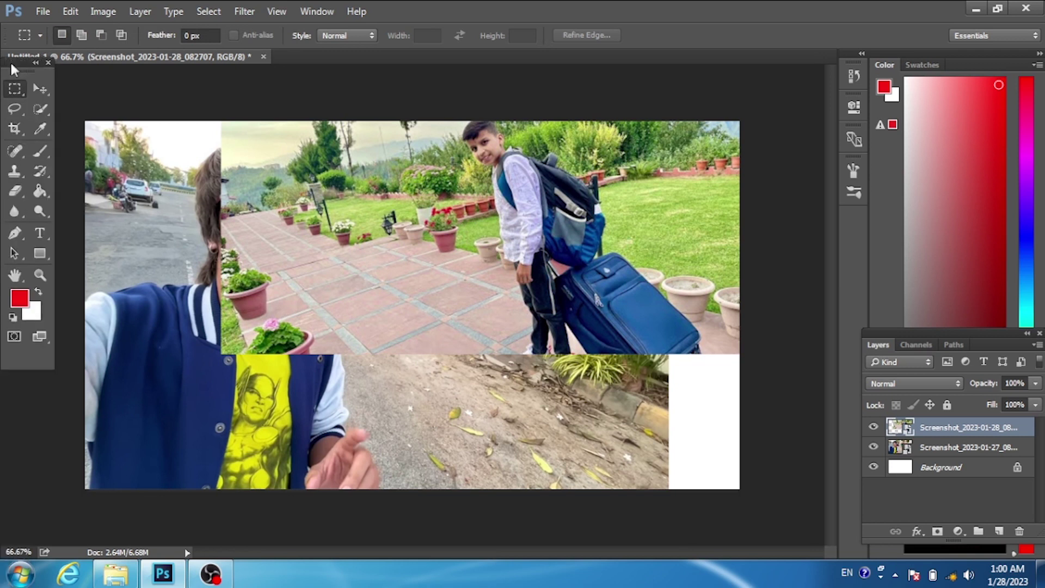
Set up the Eraser with a soft round brush of about 196 px, 0% hardness and 25% spacing.
{"action": "left_click", "coordinate": [16, 193]}
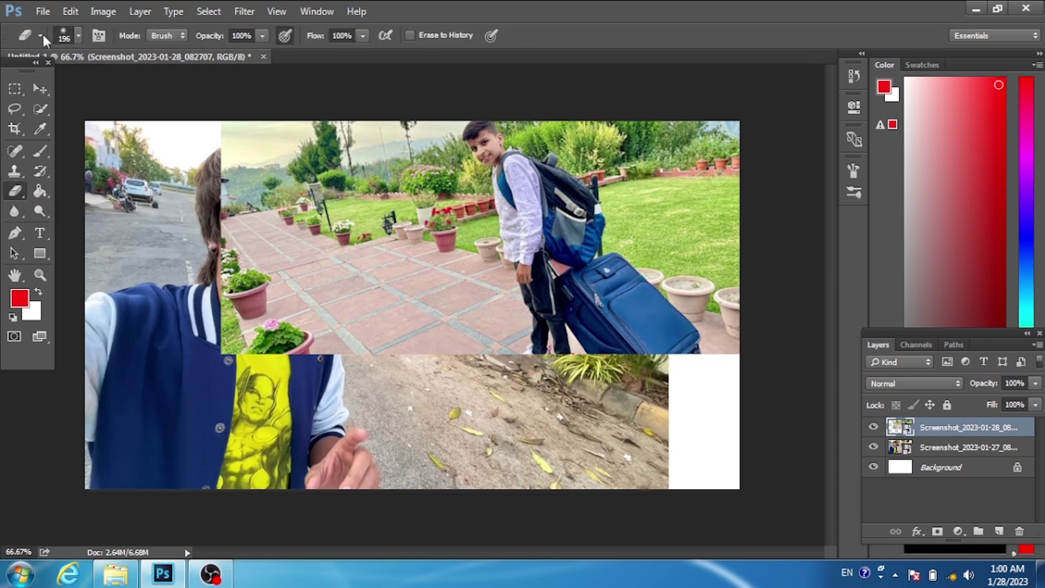
{"action": "left_click", "coordinate": [77, 37]}
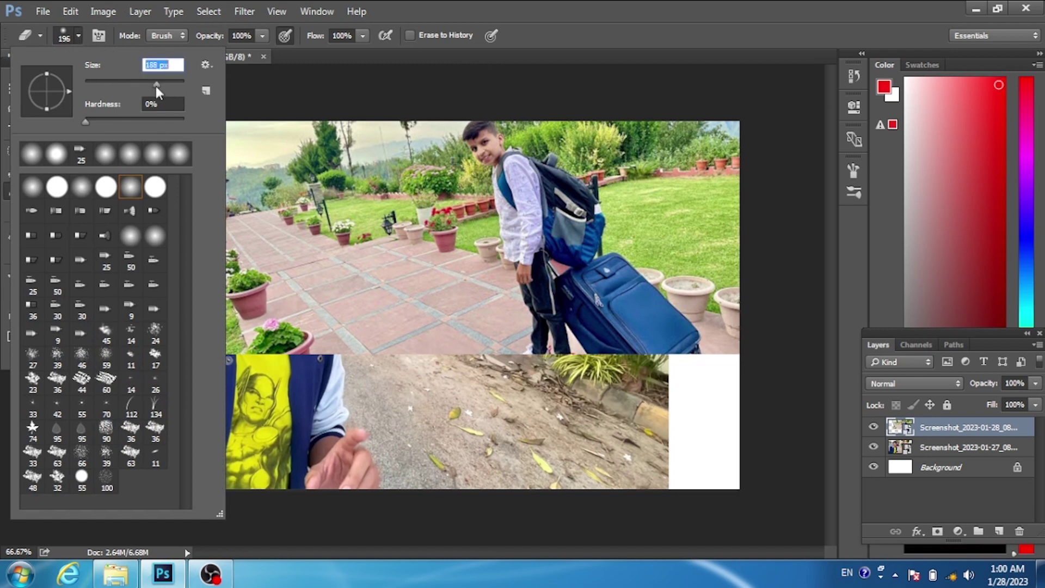
{"action": "left_click_drag", "start_coordinate": [158, 86], "coordinate": [160, 86]}
{"action": "left_click", "coordinate": [85, 121]}
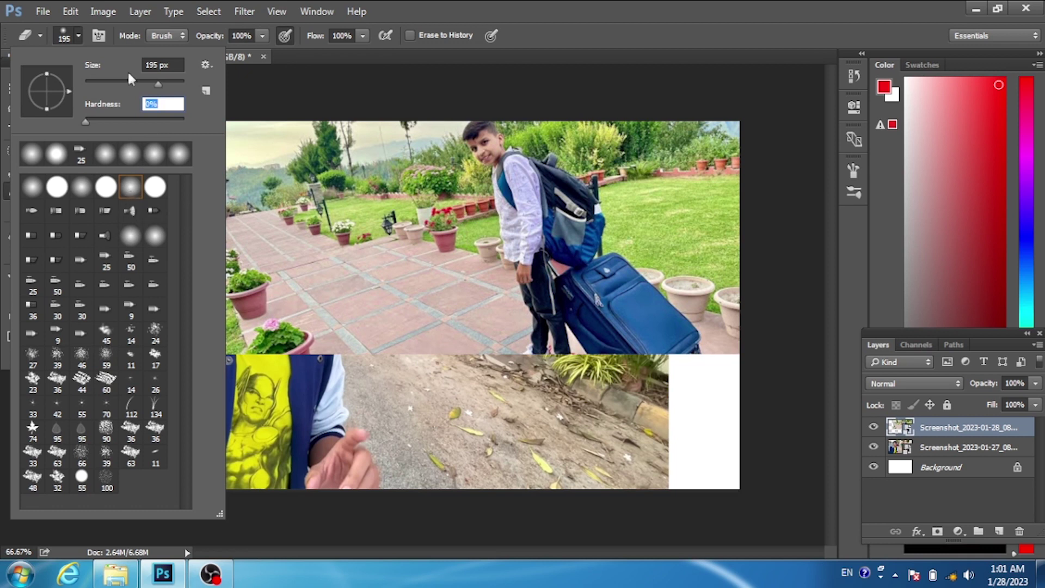
{"action": "left_click", "coordinate": [100, 35]}
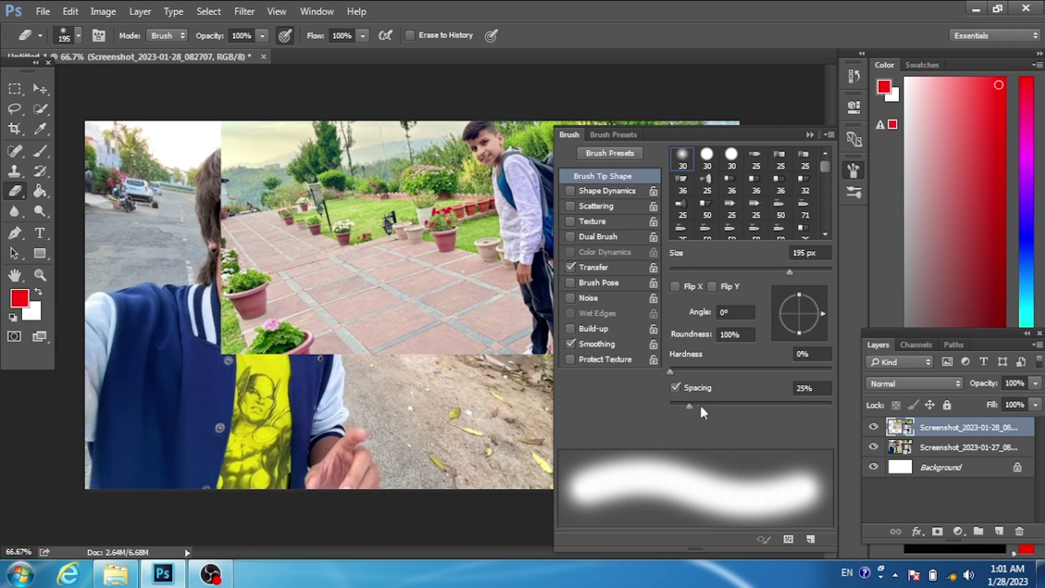
{"action": "mouse_move", "coordinate": [688, 406]}
{"action": "left_mouse_down"}
{"action": "mouse_move", "coordinate": [675, 410]}
{"action": "mouse_move", "coordinate": [689, 410]}
{"action": "left_mouse_up"}
{"action": "left_click", "coordinate": [98, 37]}
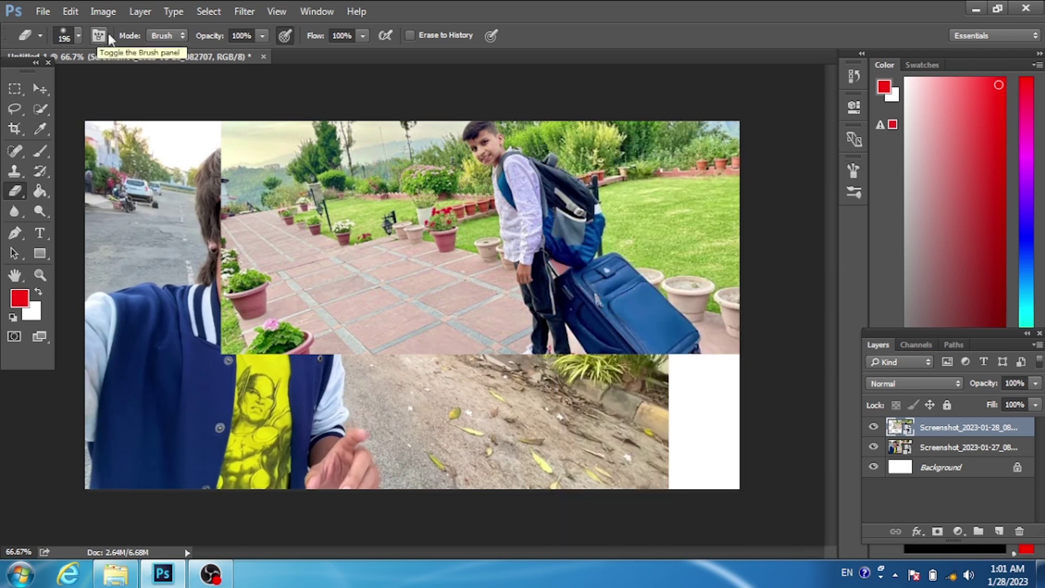
Rasterize the suitcase photo's layer and softly erase its left part to uncover the man and the red car beneath.
{"action": "left_click", "coordinate": [313, 261]}
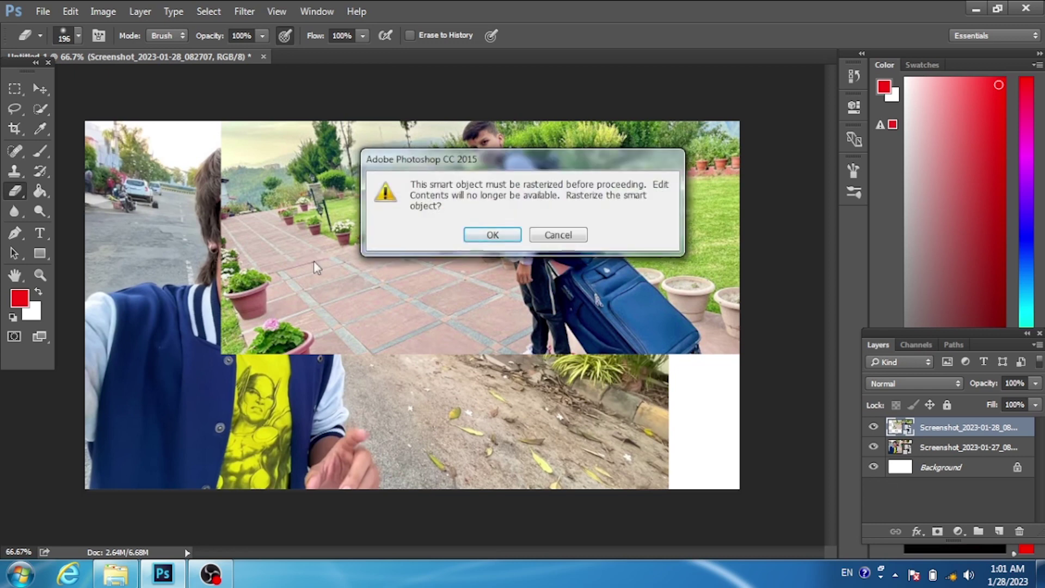
{"action": "left_click", "coordinate": [493, 236]}
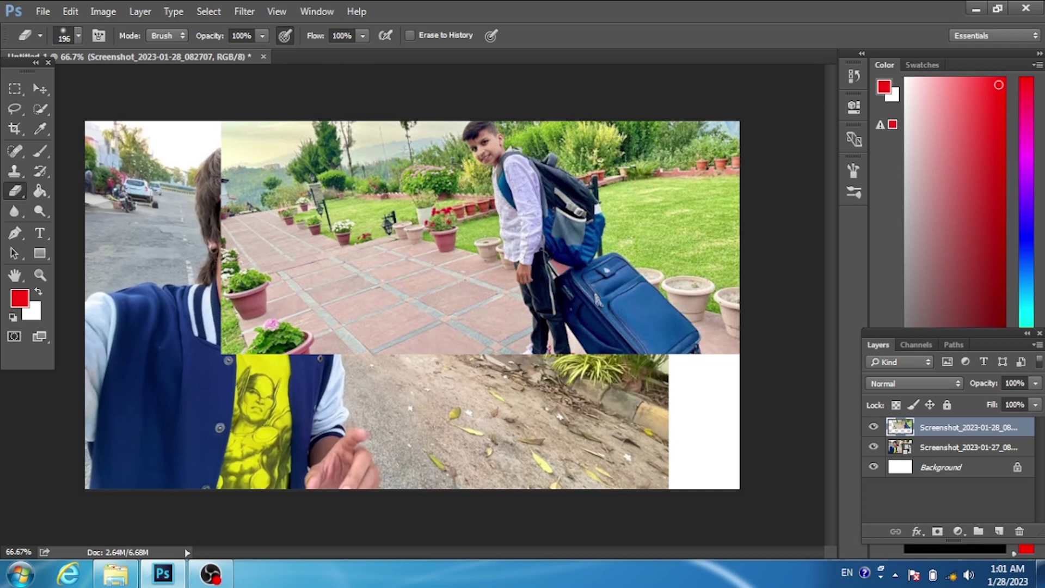
{"action": "left_click", "coordinate": [78, 36]}
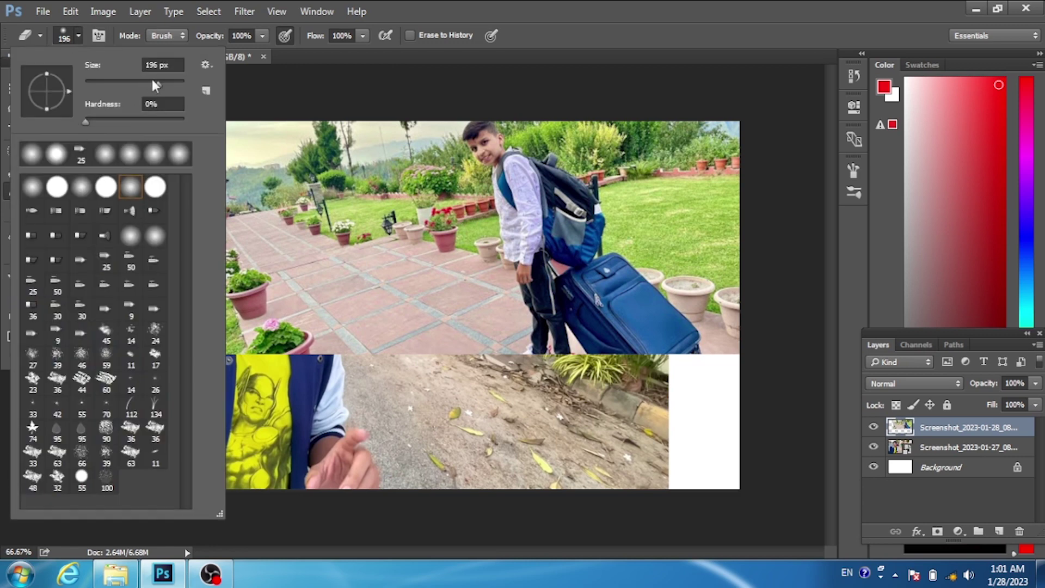
{"action": "left_click", "coordinate": [259, 337]}
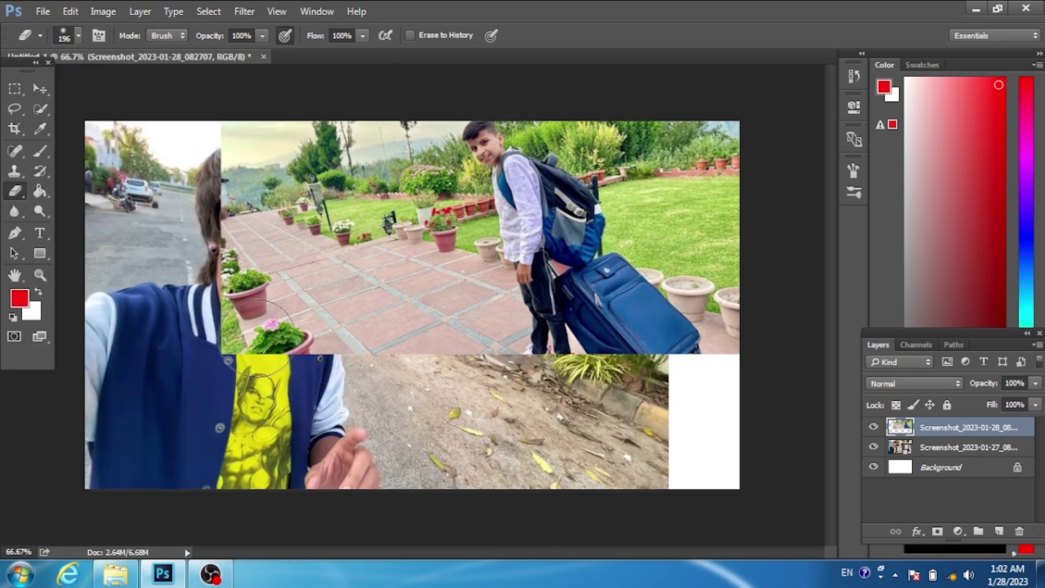
{"action": "mouse_move", "coordinate": [259, 338]}
{"action": "left_mouse_down"}
{"action": "mouse_move", "coordinate": [257, 371]}
{"action": "mouse_move", "coordinate": [234, 296]}
{"action": "mouse_move", "coordinate": [305, 369]}
{"action": "mouse_move", "coordinate": [304, 349]}
{"action": "mouse_move", "coordinate": [246, 295]}
{"action": "mouse_move", "coordinate": [240, 165]}
{"action": "mouse_move", "coordinate": [210, 168]}
{"action": "mouse_move", "coordinate": [248, 145]}
{"action": "mouse_move", "coordinate": [281, 204]}
{"action": "mouse_move", "coordinate": [294, 269]}
{"action": "mouse_move", "coordinate": [366, 315]}
{"action": "mouse_move", "coordinate": [368, 333]}
{"action": "mouse_move", "coordinate": [339, 228]}
{"action": "mouse_move", "coordinate": [322, 215]}
{"action": "mouse_move", "coordinate": [329, 239]}
{"action": "mouse_move", "coordinate": [423, 296]}
{"action": "mouse_move", "coordinate": [415, 336]}
{"action": "mouse_move", "coordinate": [430, 355]}
{"action": "mouse_move", "coordinate": [459, 358]}
{"action": "mouse_move", "coordinate": [473, 378]}
{"action": "mouse_move", "coordinate": [484, 366]}
{"action": "mouse_move", "coordinate": [453, 405]}
{"action": "left_mouse_up"}
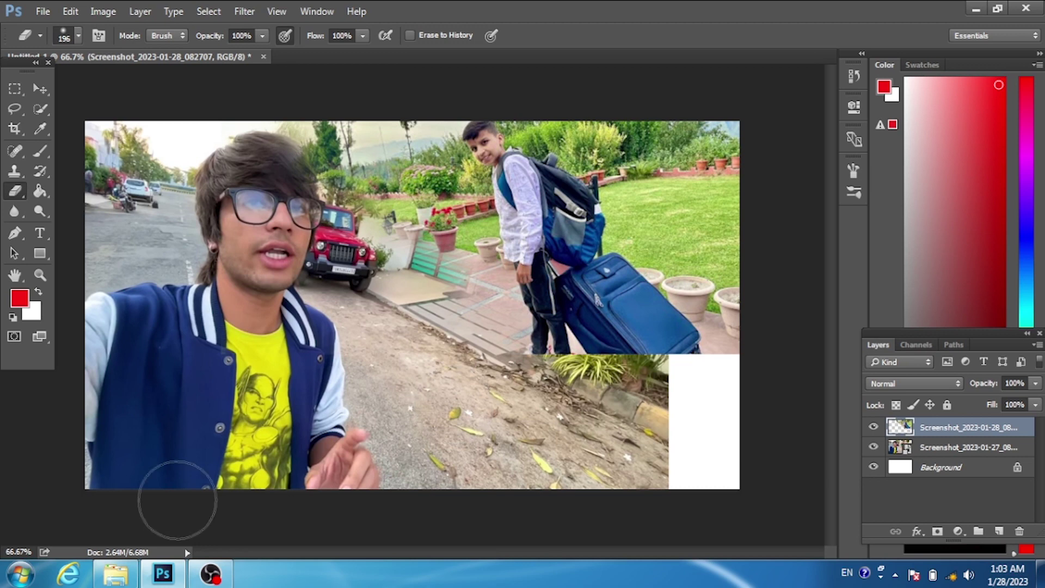
Place Screenshot_2023-01-27_084641, scale it to 9.20%, and fit it into the canvas's lower-right corner at X 913 px, Y 533 px.
{"action": "left_click", "coordinate": [113, 575]}
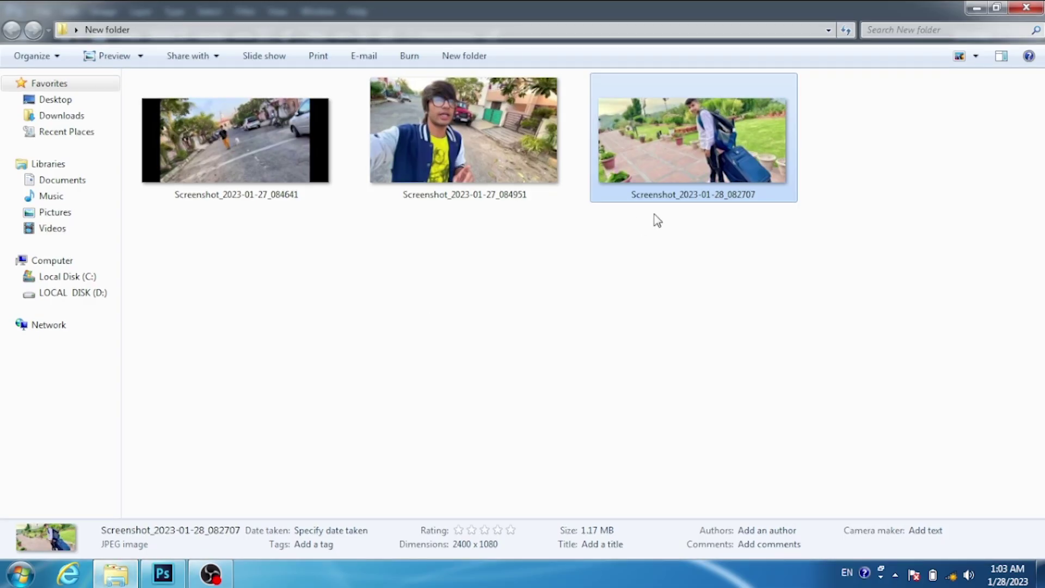
{"action": "left_click", "coordinate": [255, 145]}
{"action": "left_click_drag", "start_coordinate": [254, 142], "coordinate": [434, 345]}
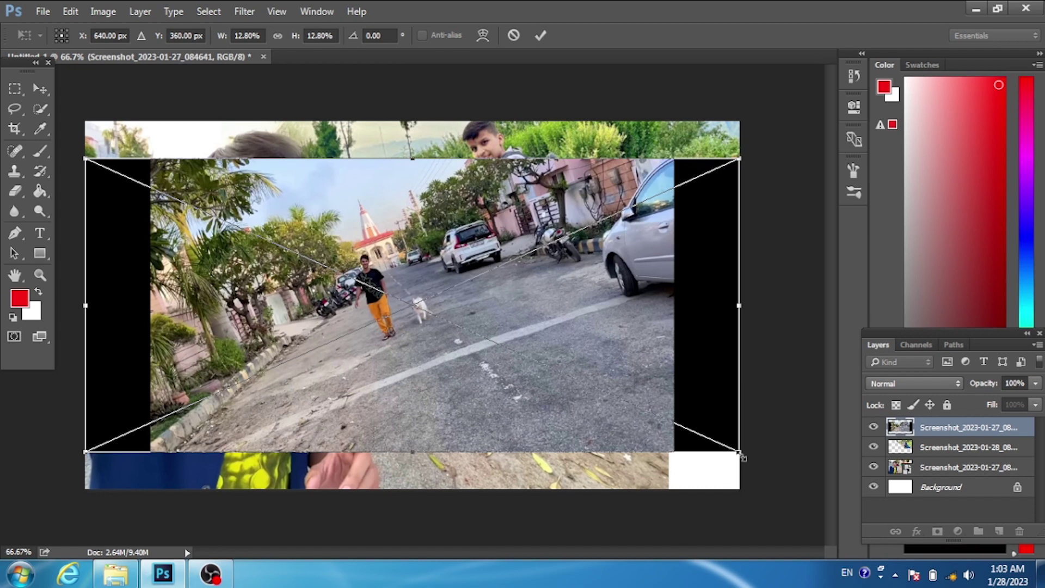
{"action": "left_click_drag", "start_coordinate": [741, 455], "coordinate": [599, 388]}
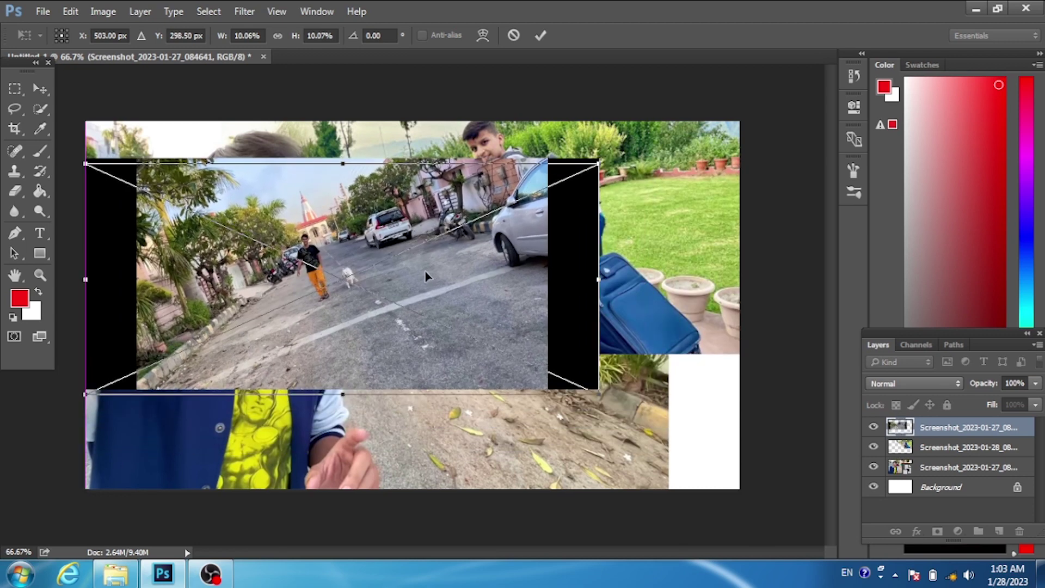
{"action": "left_click_drag", "start_coordinate": [428, 275], "coordinate": [567, 377]}
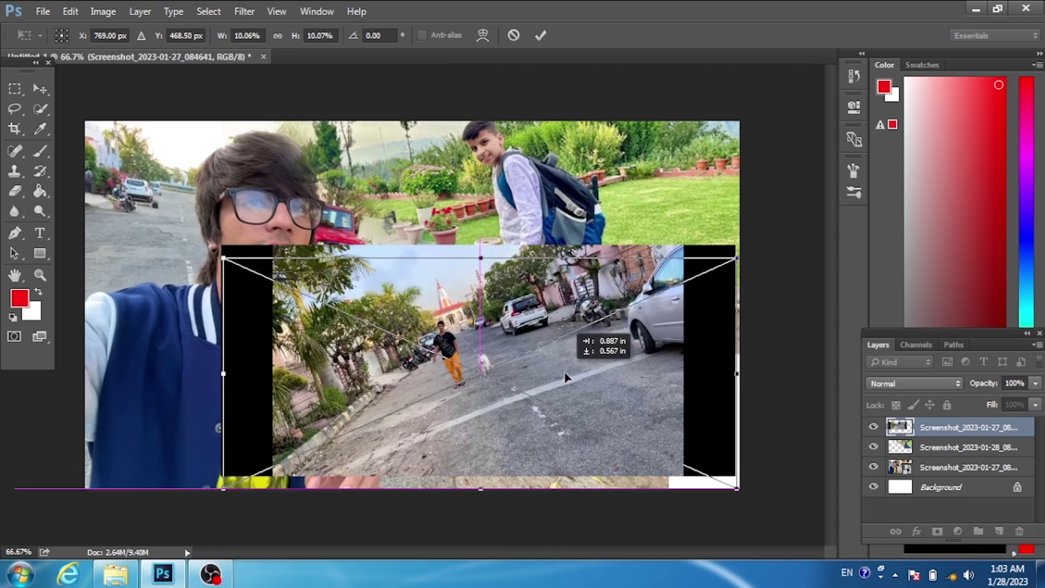
{"action": "left_click_drag", "start_coordinate": [566, 377], "coordinate": [561, 331]}
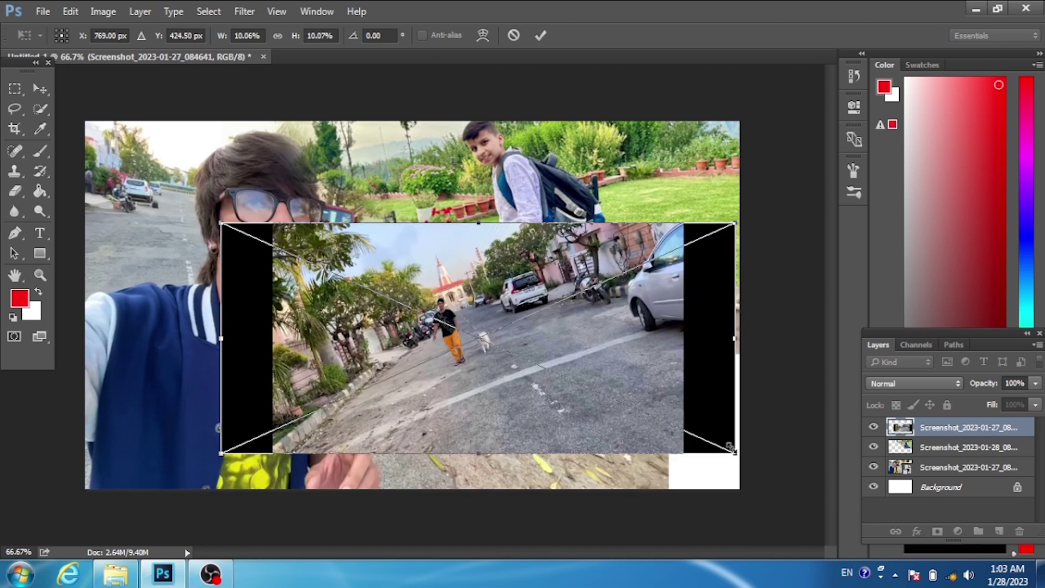
{"action": "left_click_drag", "start_coordinate": [731, 448], "coordinate": [697, 428]}
{"action": "left_click_drag", "start_coordinate": [525, 328], "coordinate": [603, 362]}
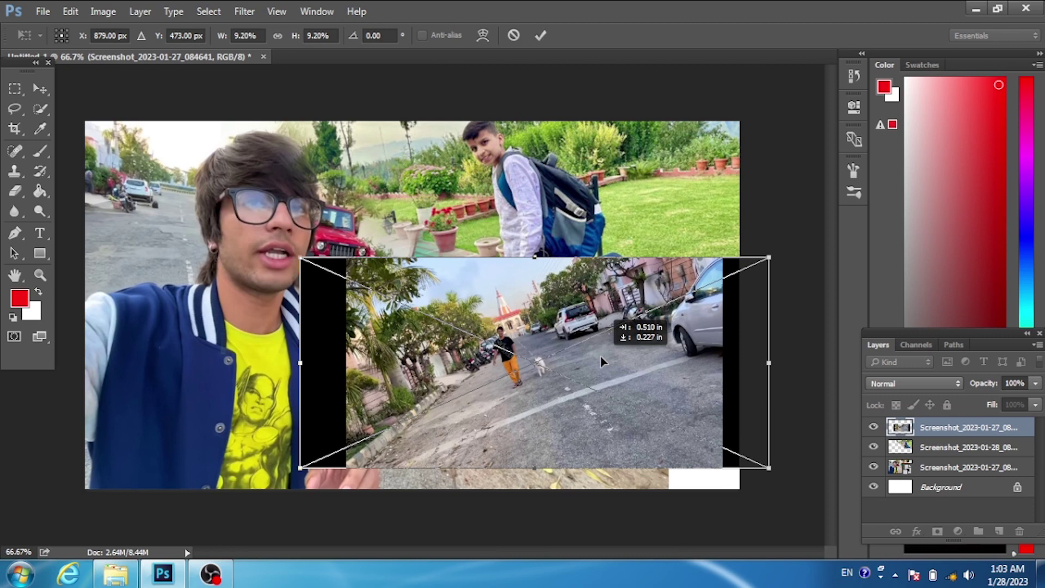
{"action": "left_click_drag", "start_coordinate": [602, 362], "coordinate": [619, 391]}
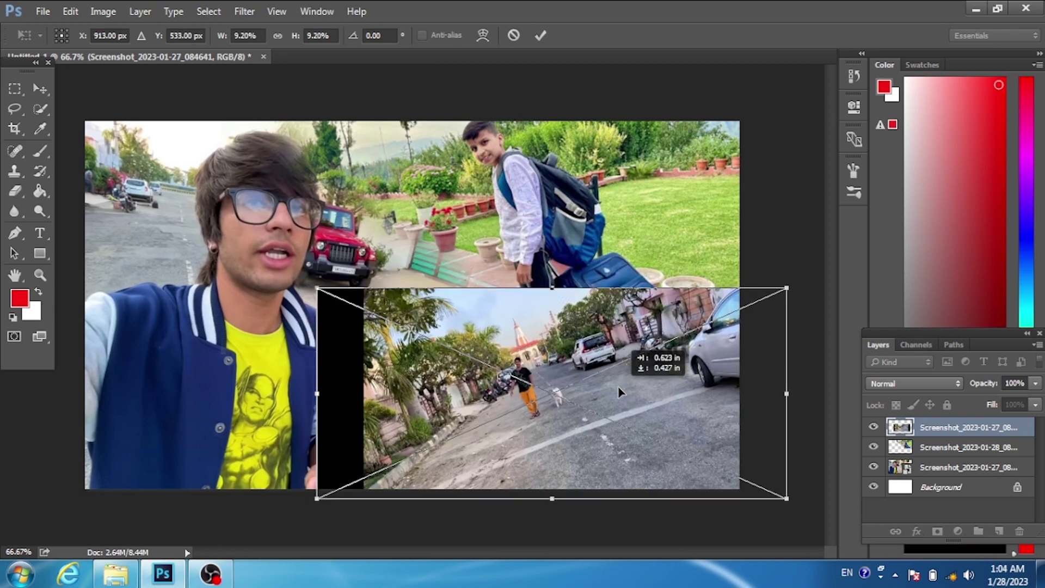
{"action": "left_click_drag", "start_coordinate": [618, 388], "coordinate": [619, 387]}
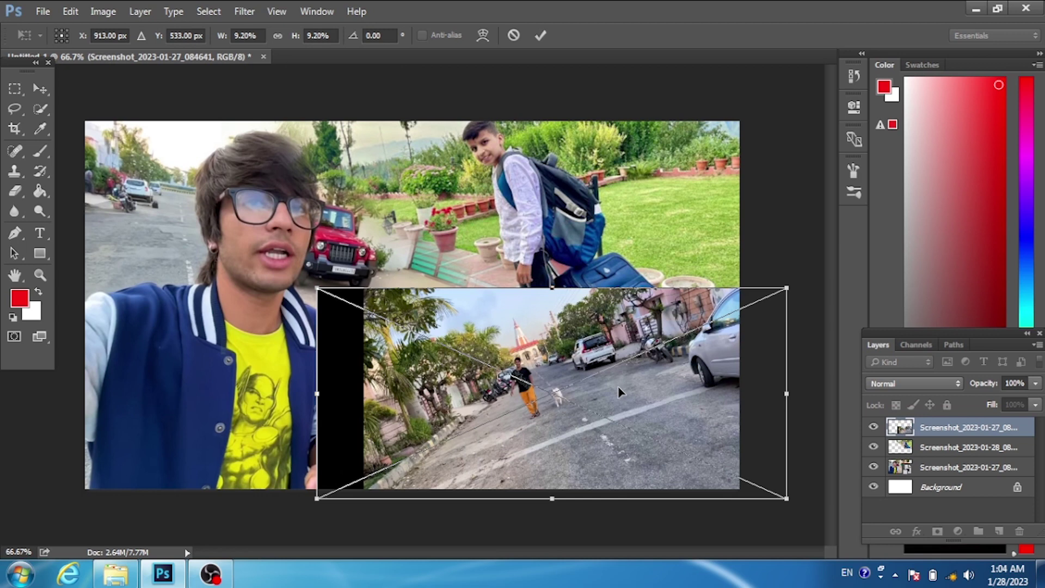
{"action": "left_click", "coordinate": [541, 36]}
Rasterize the street photo's layer and softly erase its left and upper edges to blend it with the selfie and suitcase photos.
{"action": "key", "text": "e"}
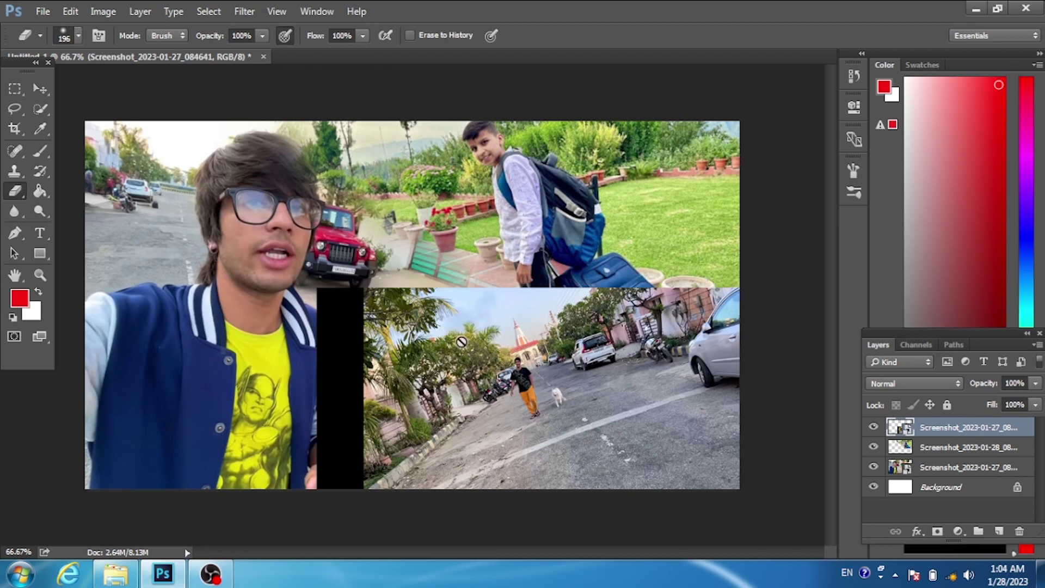
{"action": "left_click", "coordinate": [450, 337]}
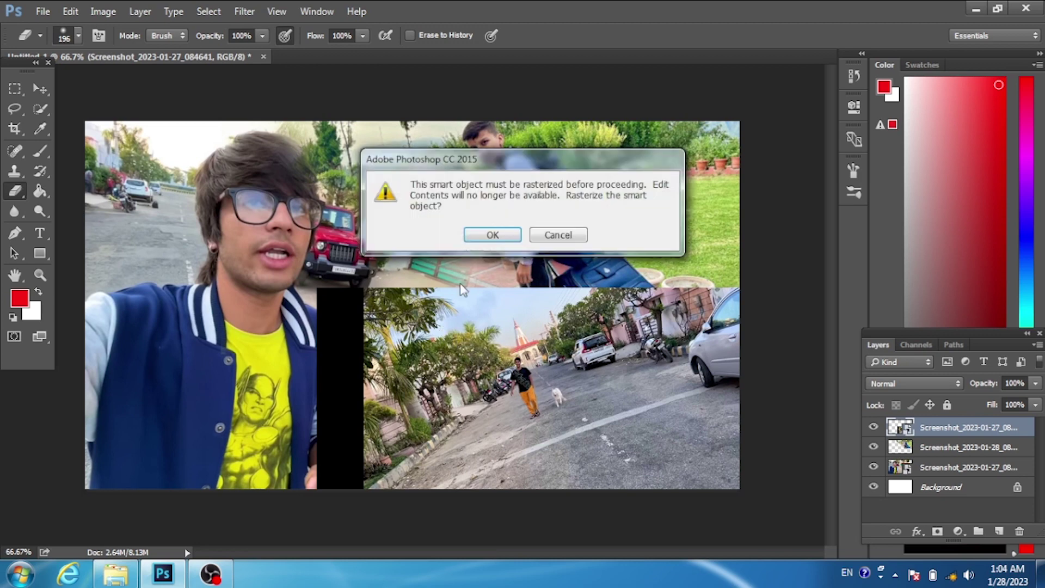
{"action": "left_click", "coordinate": [487, 234]}
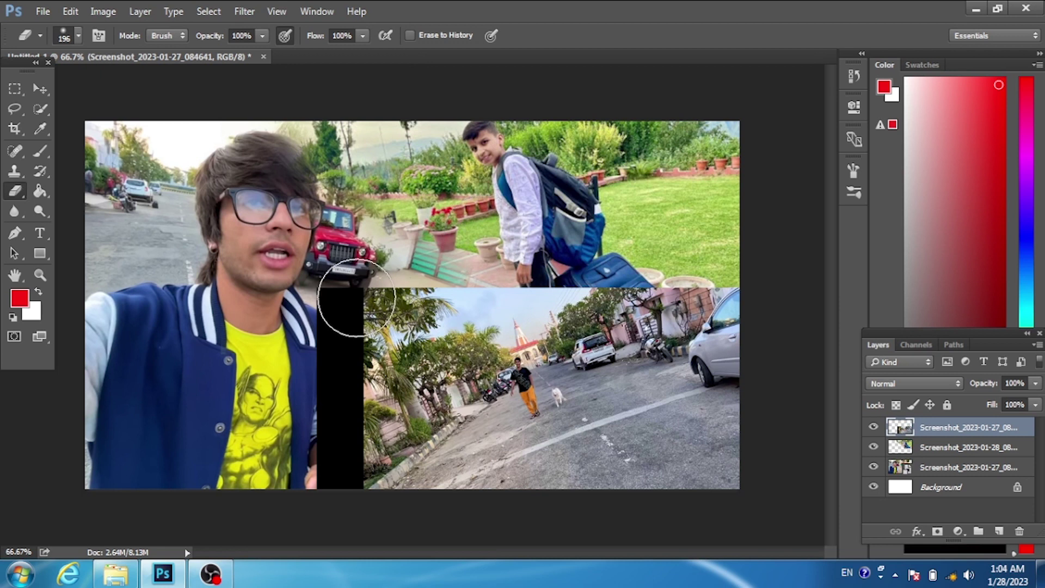
{"action": "mouse_move", "coordinate": [357, 296]}
{"action": "left_mouse_down"}
{"action": "mouse_move", "coordinate": [390, 276]}
{"action": "mouse_move", "coordinate": [345, 309]}
{"action": "mouse_move", "coordinate": [327, 361]}
{"action": "mouse_move", "coordinate": [321, 295]}
{"action": "mouse_move", "coordinate": [311, 353]}
{"action": "mouse_move", "coordinate": [319, 481]}
{"action": "mouse_move", "coordinate": [331, 472]}
{"action": "mouse_move", "coordinate": [332, 382]}
{"action": "mouse_move", "coordinate": [350, 446]}
{"action": "mouse_move", "coordinate": [417, 469]}
{"action": "mouse_move", "coordinate": [488, 479]}
{"action": "left_mouse_up"}
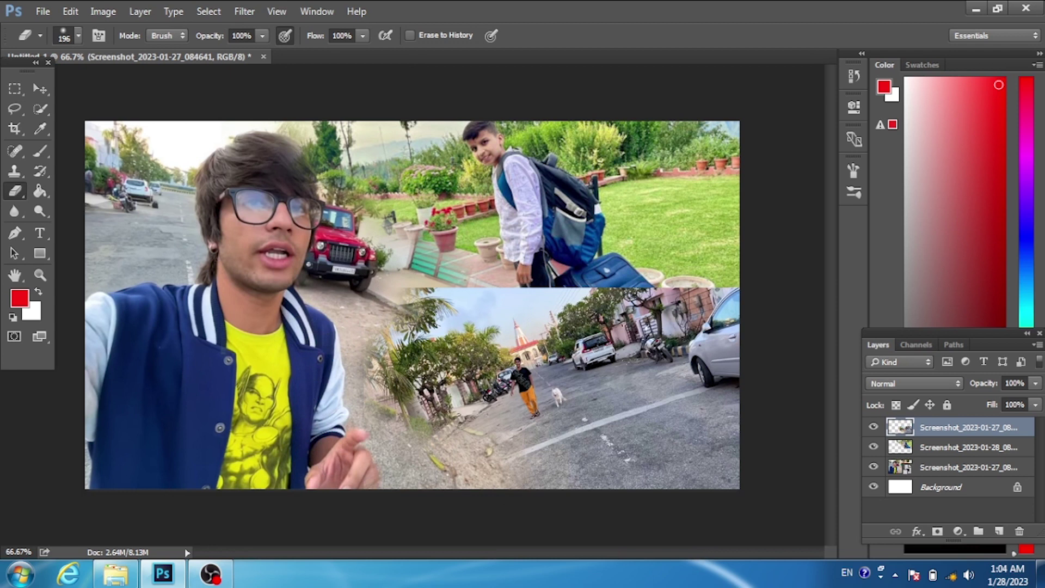
{"action": "mouse_move", "coordinate": [403, 300]}
{"action": "left_mouse_down"}
{"action": "mouse_move", "coordinate": [522, 301]}
{"action": "mouse_move", "coordinate": [579, 280]}
{"action": "mouse_move", "coordinate": [622, 281]}
{"action": "mouse_move", "coordinate": [657, 297]}
{"action": "mouse_move", "coordinate": [639, 299]}
{"action": "mouse_move", "coordinate": [700, 297]}
{"action": "mouse_move", "coordinate": [673, 267]}
{"action": "mouse_move", "coordinate": [716, 294]}
{"action": "left_mouse_up"}
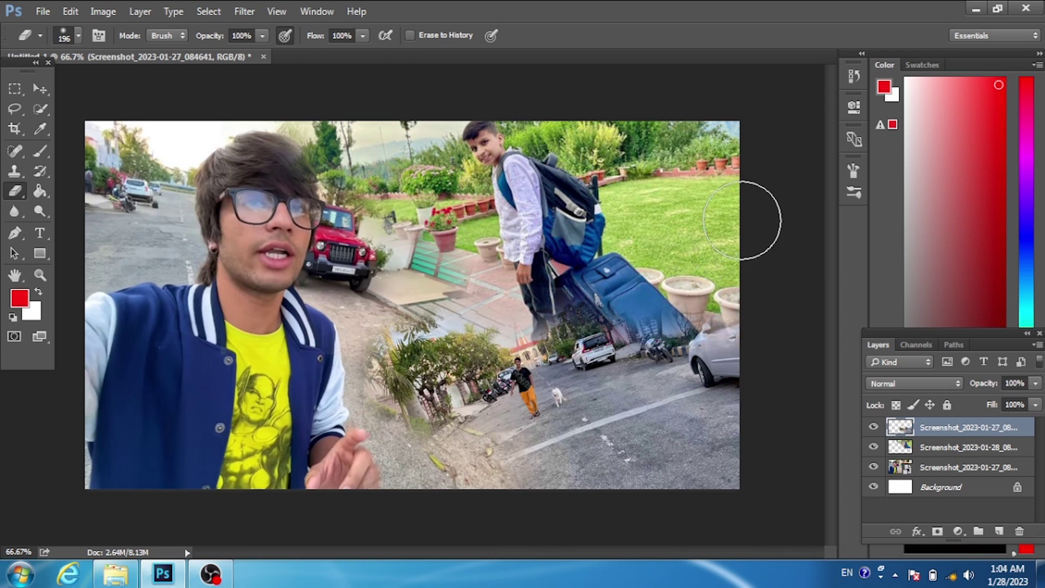
{"action": "left_click_drag", "start_coordinate": [552, 271], "coordinate": [525, 286]}
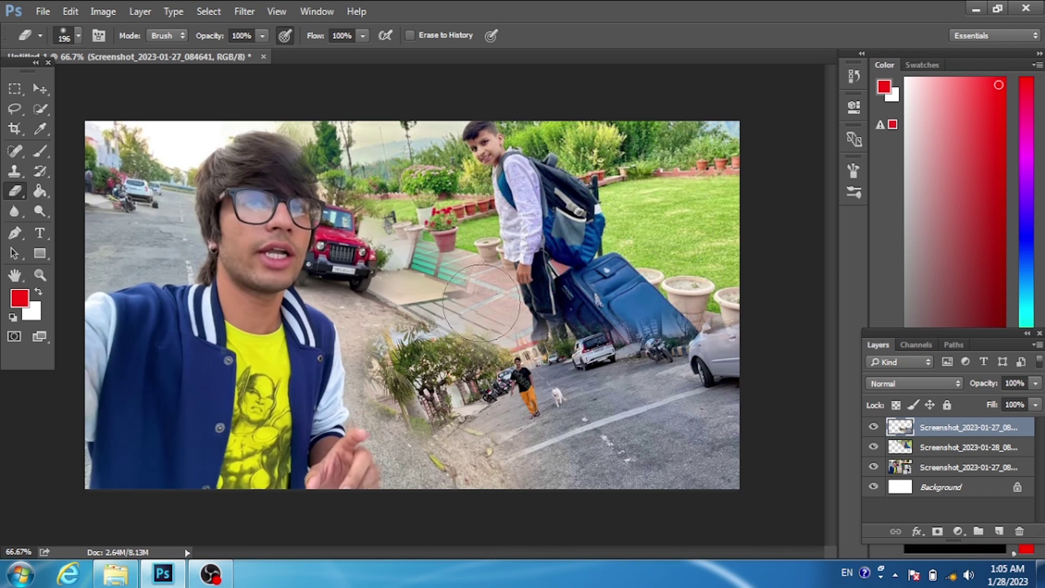
Add the two-line text VLOG THUMBNAIL in red 18 pt Arial Black over the street photo, indenting both lines toward the centre.
{"action": "left_click", "coordinate": [39, 233]}
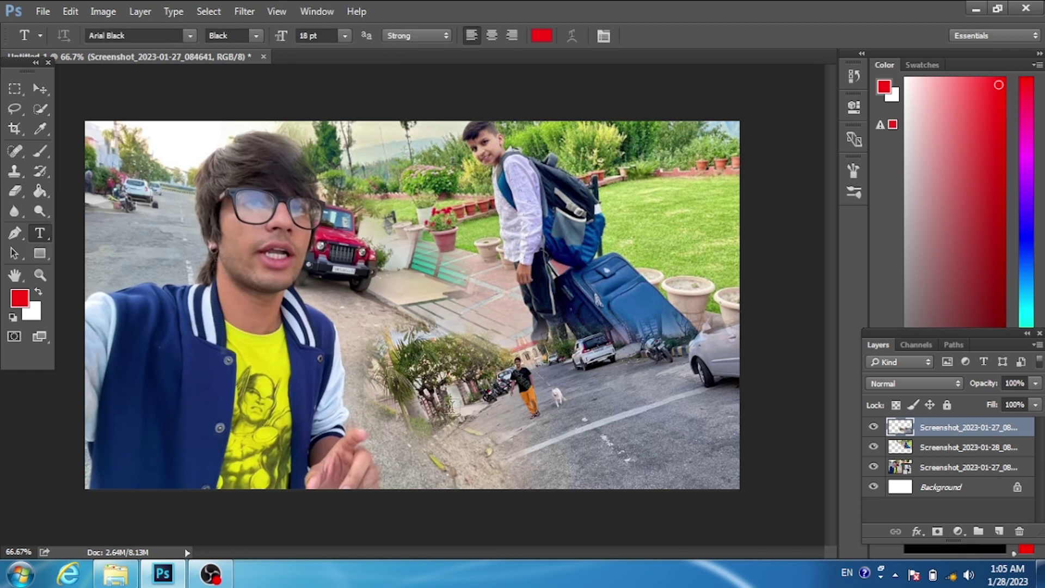
{"action": "left_click_drag", "start_coordinate": [511, 401], "coordinate": [731, 462]}
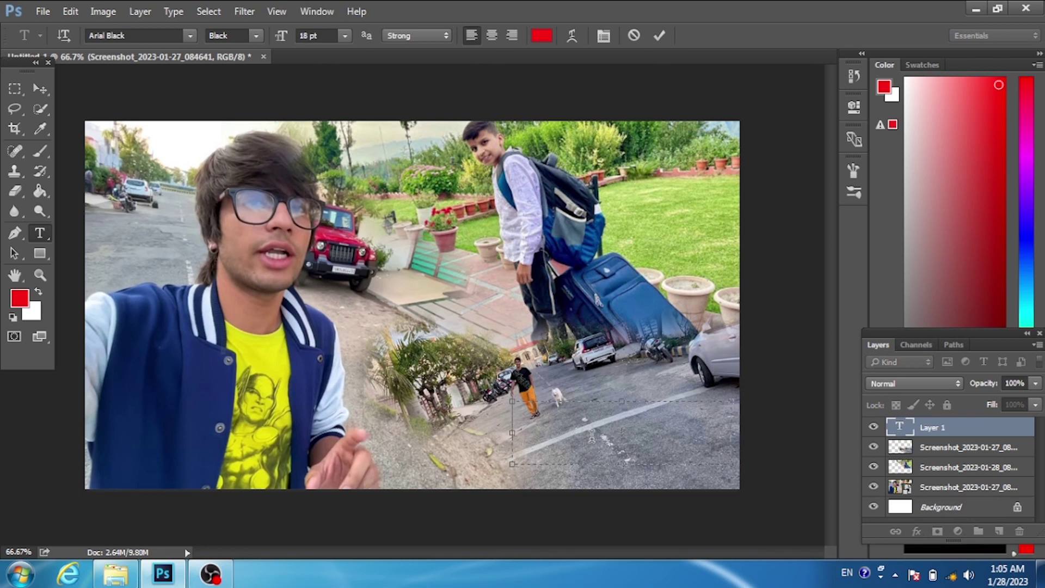
{"action": "type", "text": "VLO"}
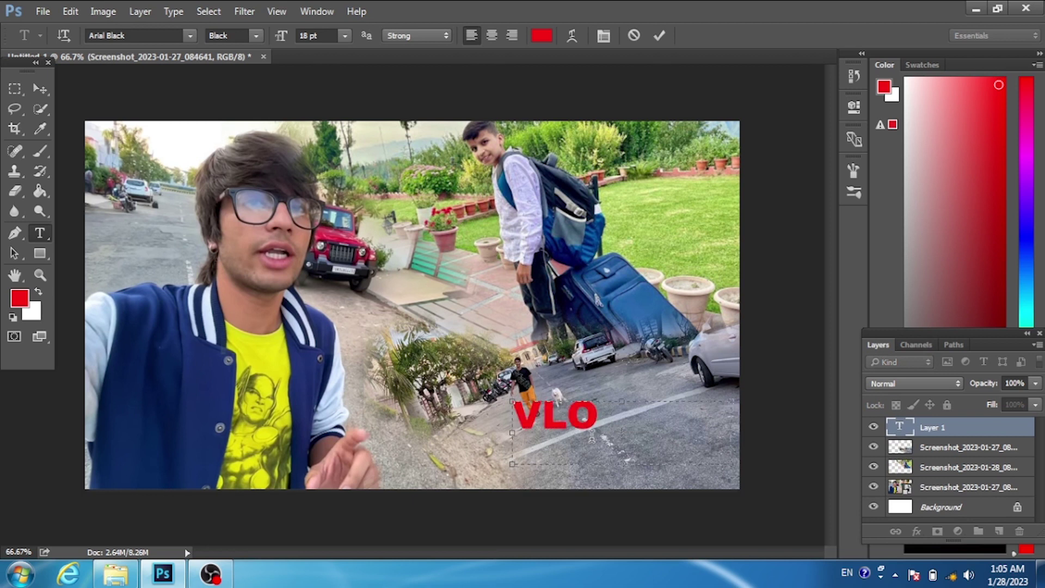
{"action": "type", "text": "G"}
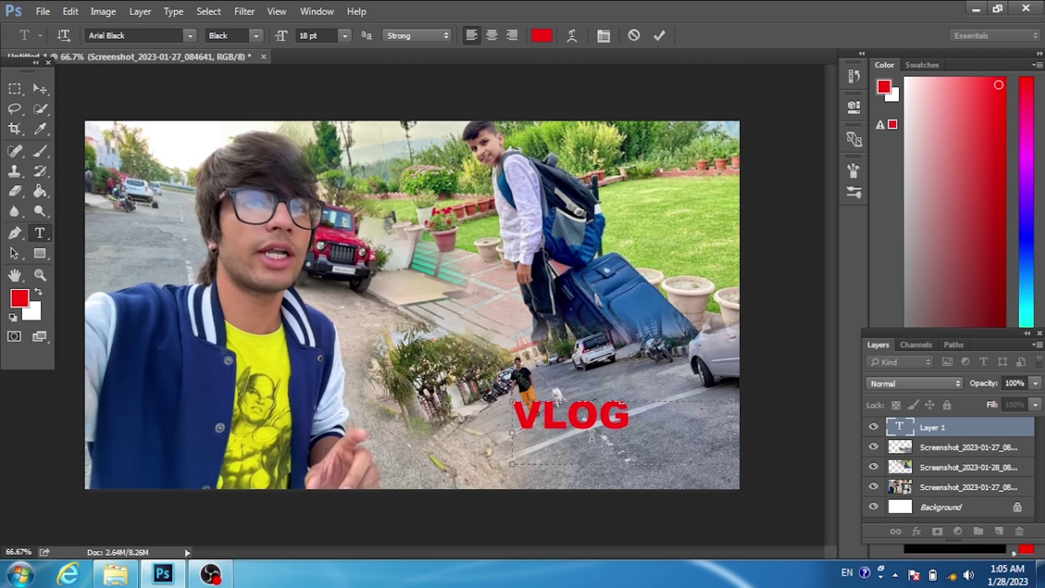
{"action": "left_click_drag", "start_coordinate": [592, 437], "coordinate": [572, 456]}
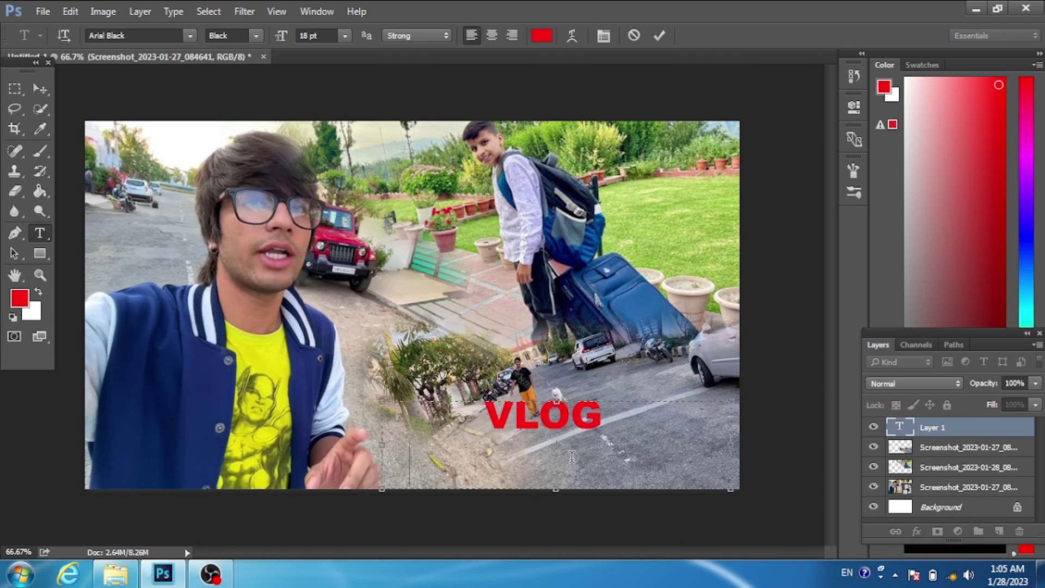
{"action": "type", "text": "THU"}
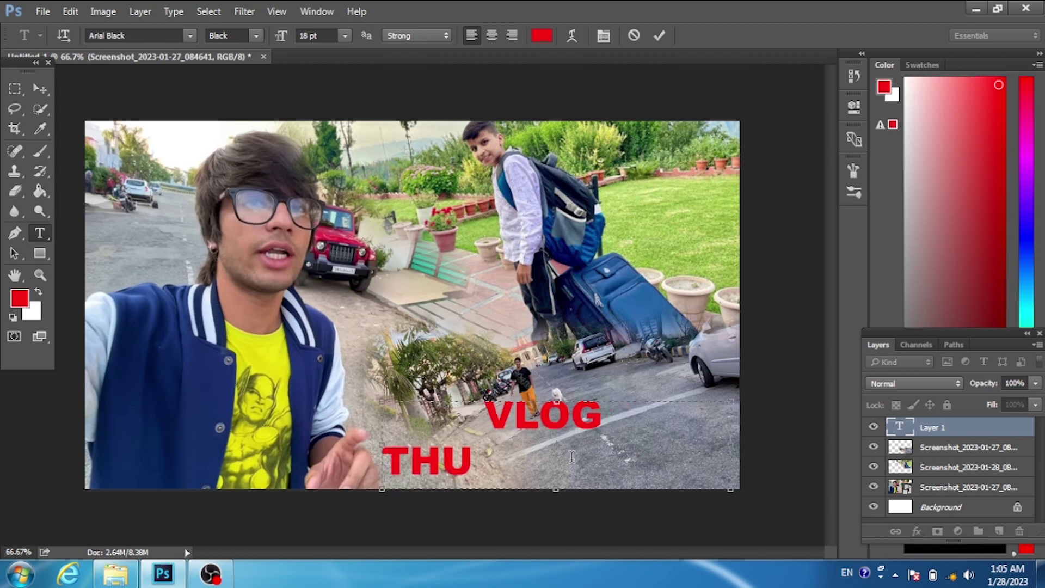
{"action": "type", "text": "MB"}
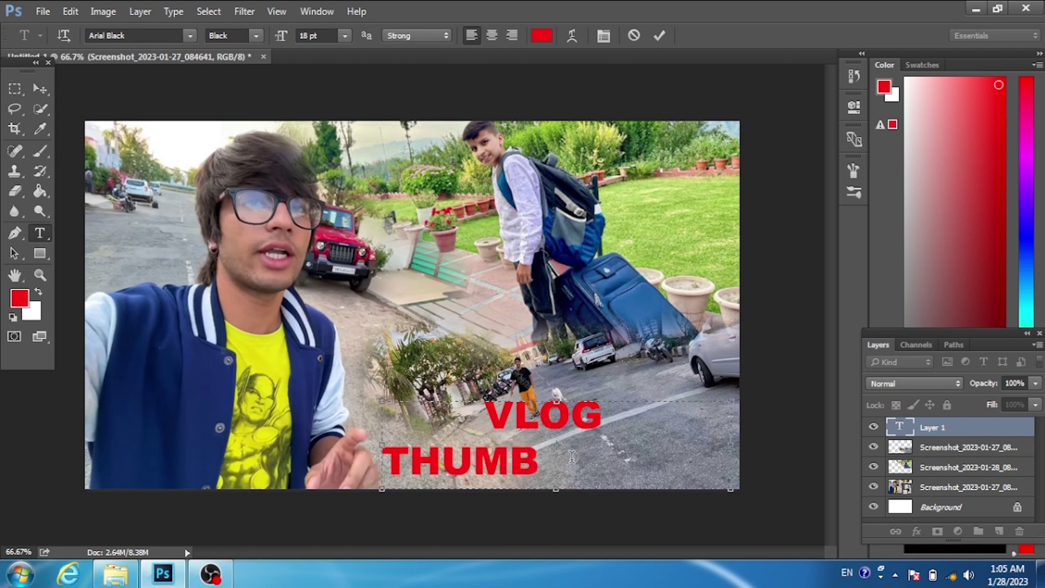
{"action": "type", "text": "NAIL"}
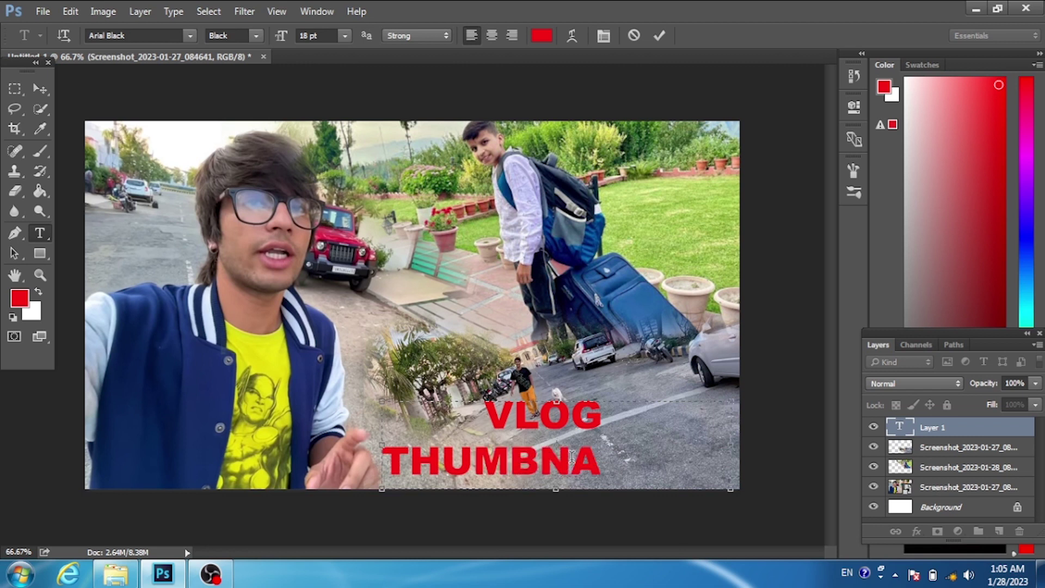
{"action": "left_click", "coordinate": [383, 461]}
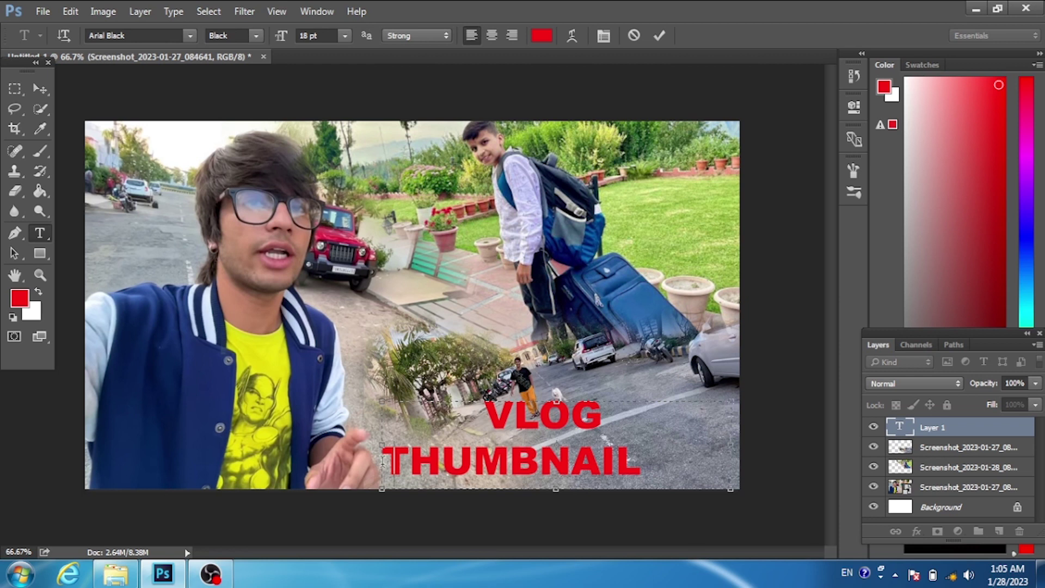
Recolour the word VLOG to near-black #0b0101 and scale the text to about 81.21%, placing it at about X 1050 px, Y 607 px.
{"action": "double_click", "coordinate": [486, 426]}
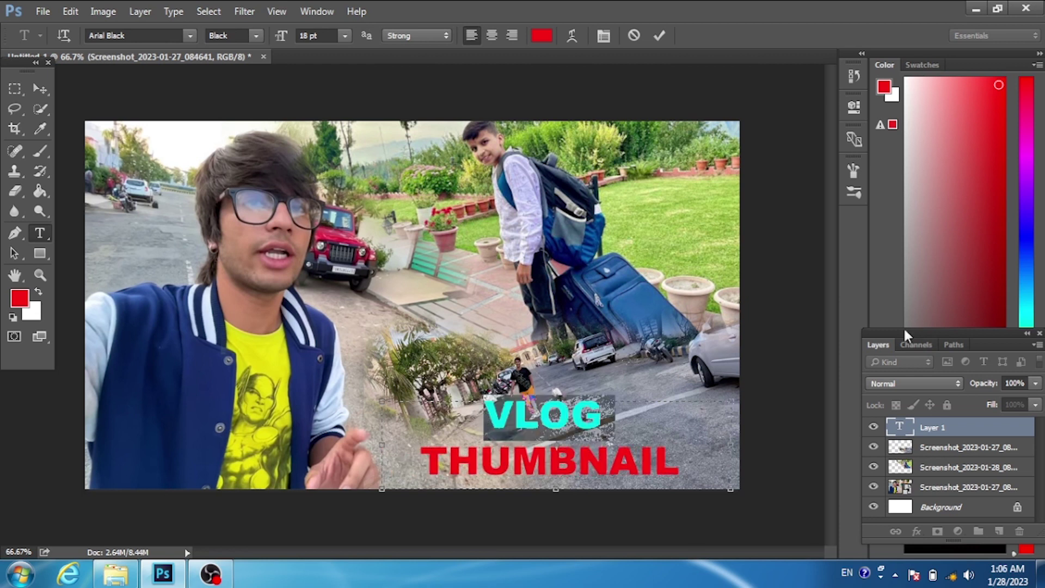
{"action": "left_click", "coordinate": [19, 298]}
{"action": "left_click", "coordinate": [510, 318]}
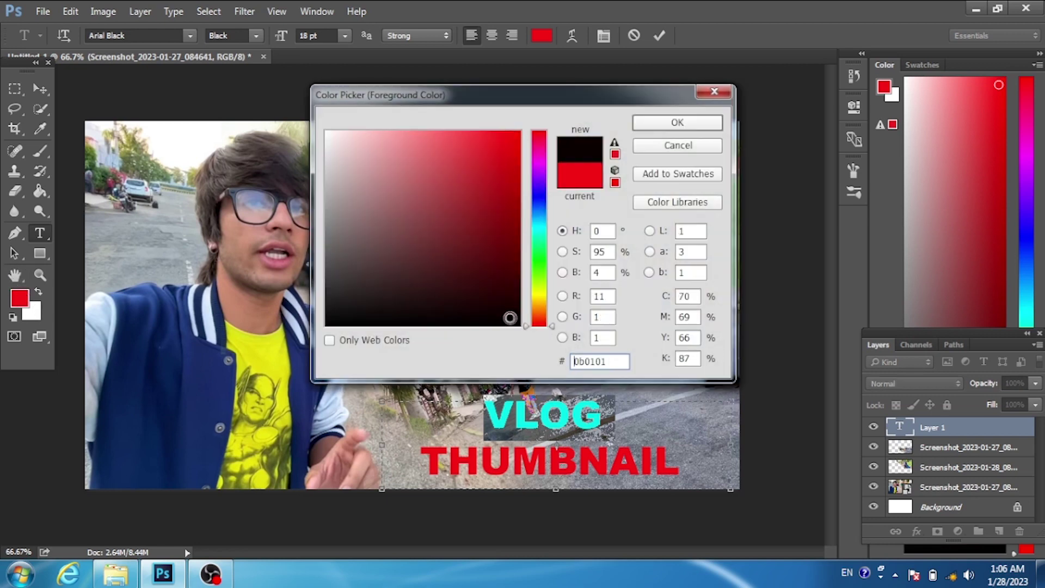
{"action": "left_click", "coordinate": [678, 122]}
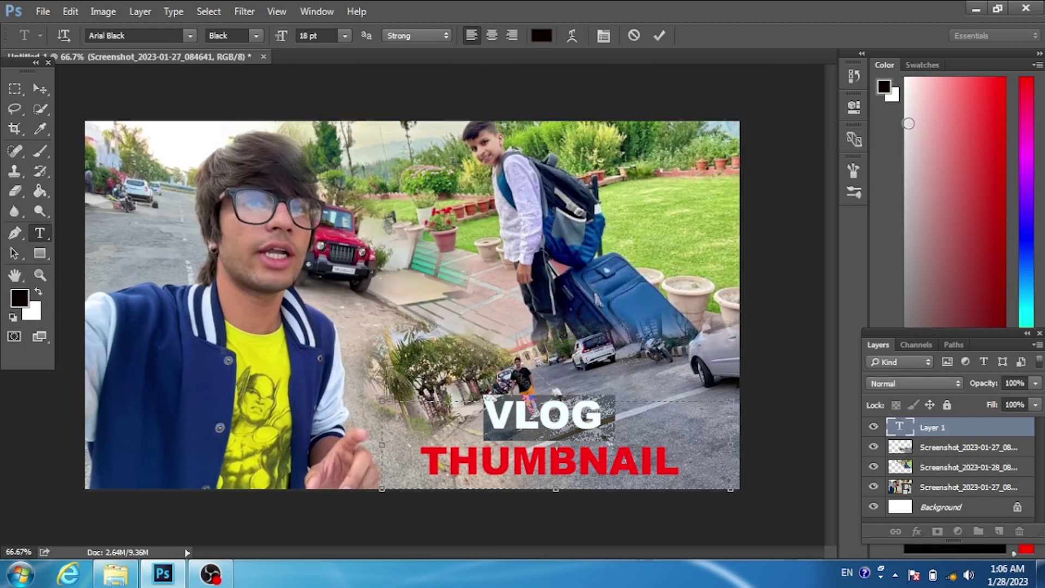
{"action": "key", "text": "ctrl+Return"}
{"action": "left_click_drag", "start_coordinate": [380, 489], "coordinate": [481, 469]}
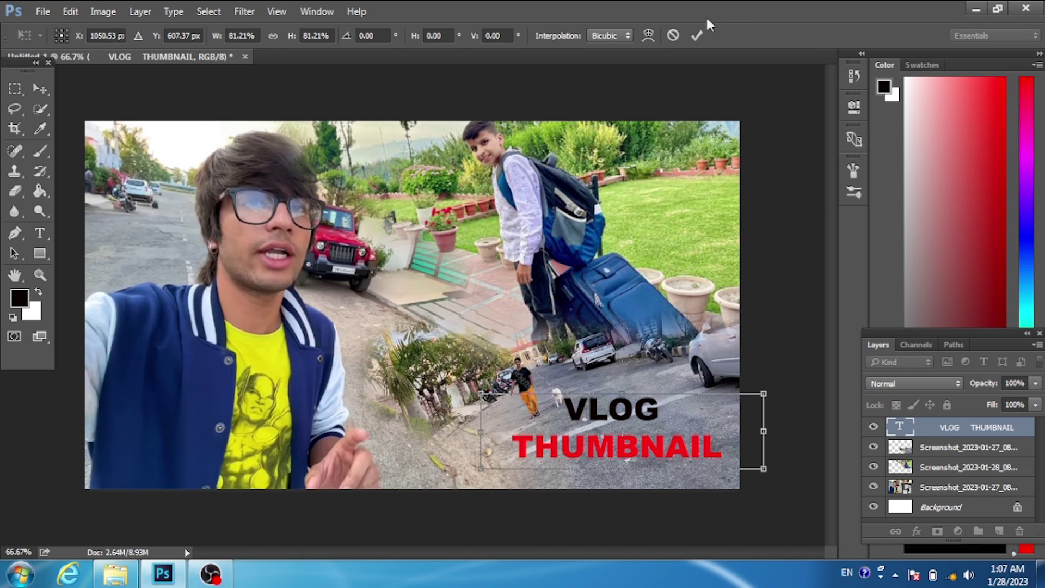
{"action": "left_click", "coordinate": [695, 38]}
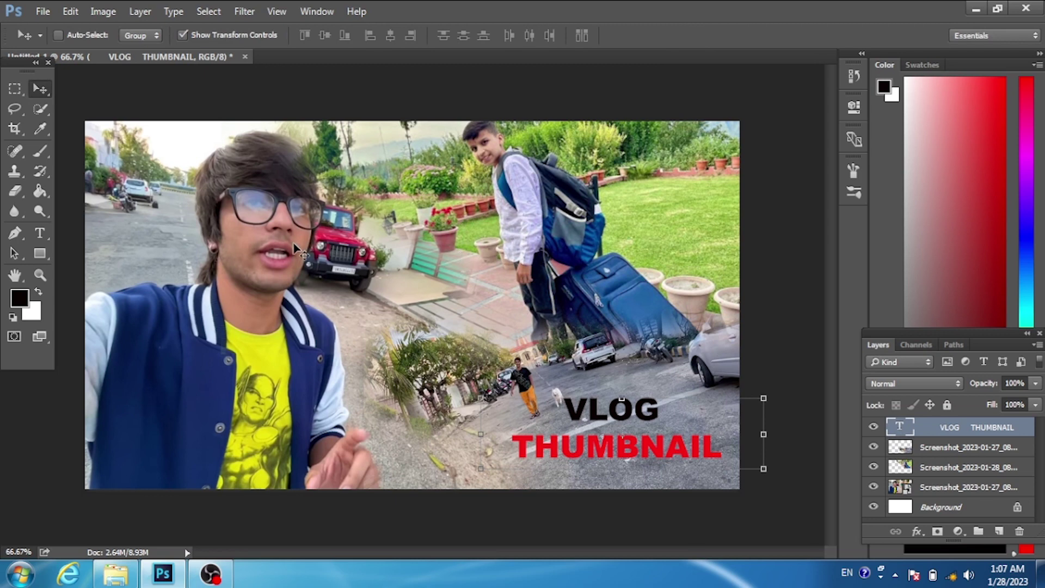
Start saving a copy of the thumbnail named VLOG THUMBNAIL in JPEG format.
{"action": "left_click", "coordinate": [44, 11]}
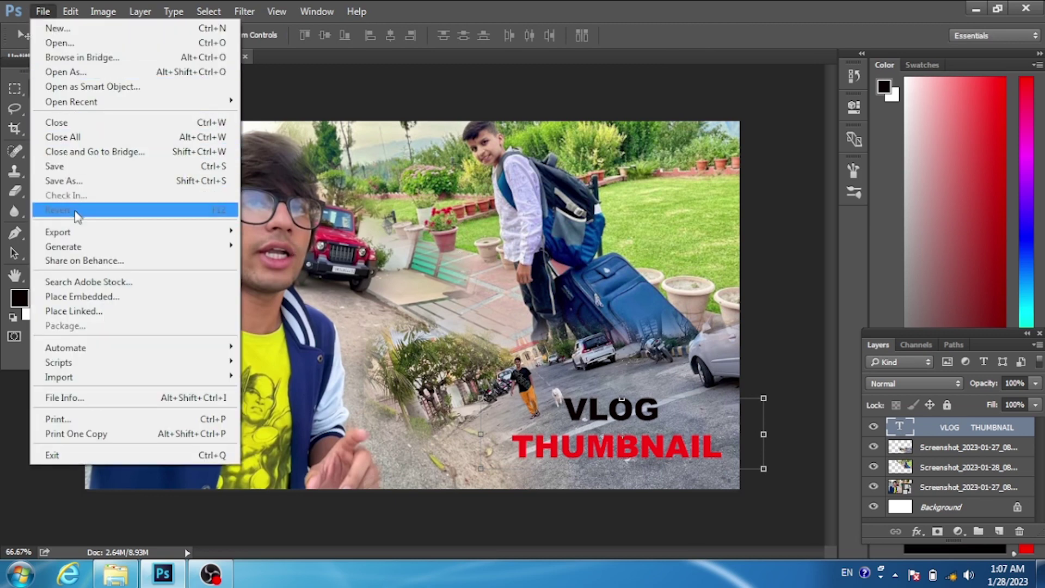
{"action": "left_click", "coordinate": [61, 180]}
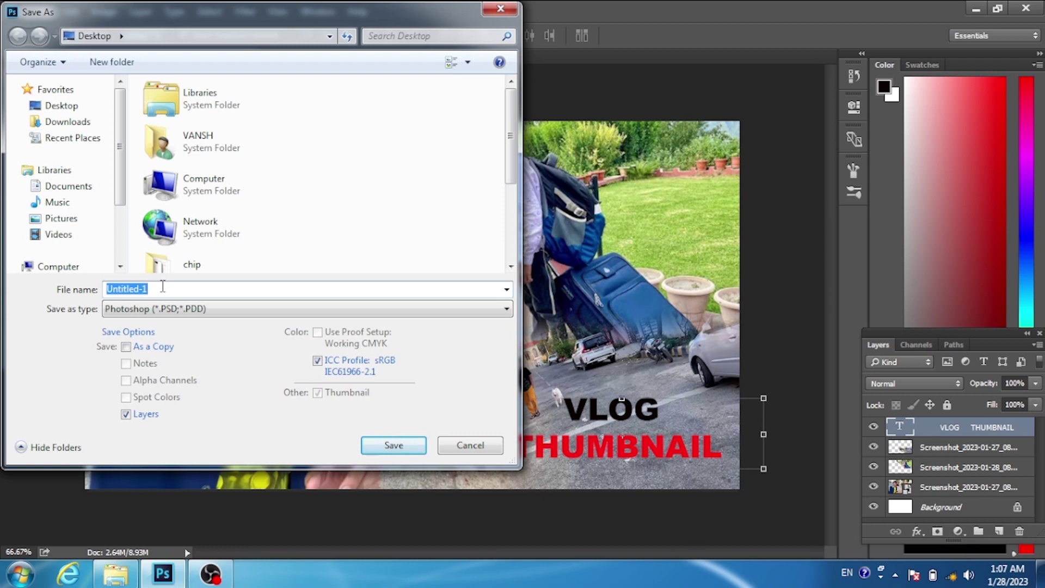
{"action": "type", "text": "VL"}
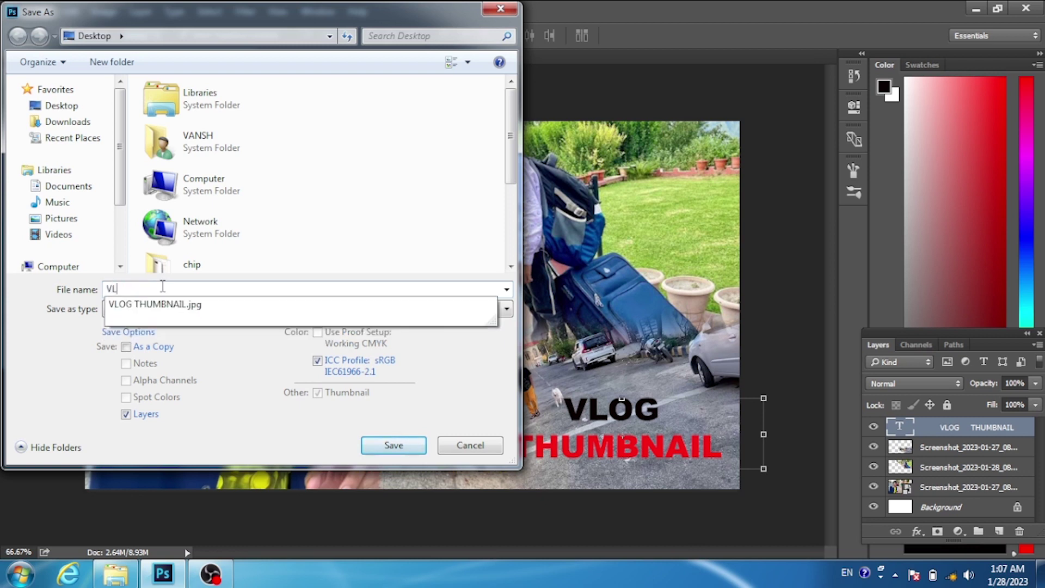
{"action": "type", "text": "OG TTH"}
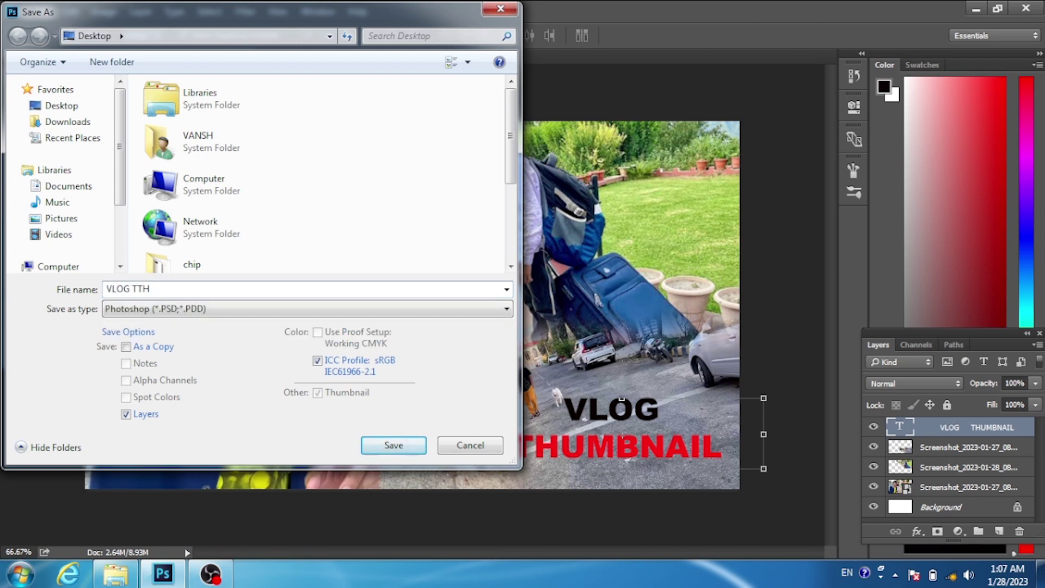
{"action": "key", "text": "BackSpace"}
{"action": "type", "text": "HUMBA"}
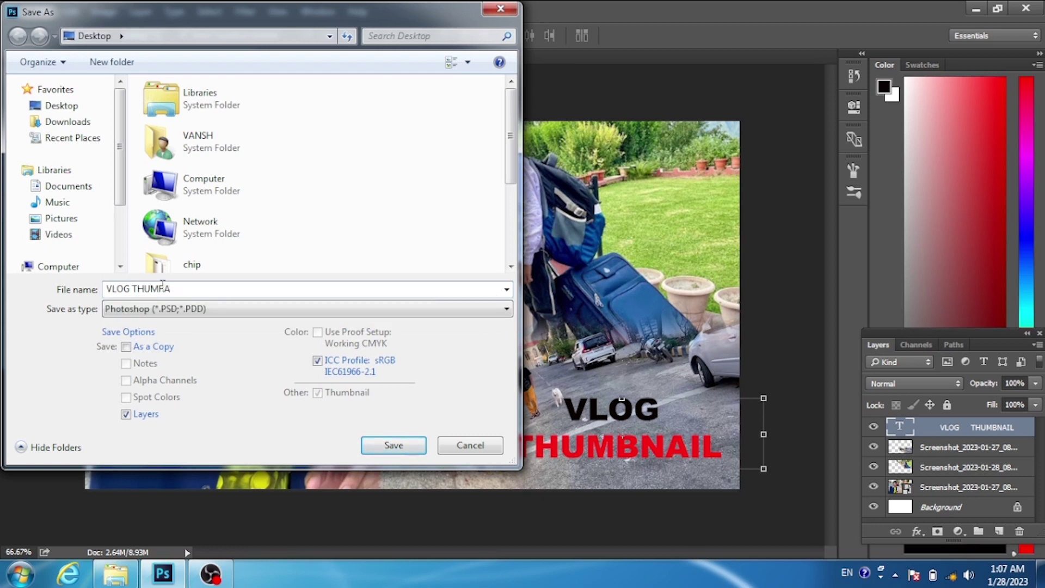
{"action": "key", "text": "BackSpace"}
{"action": "type", "text": "NA"}
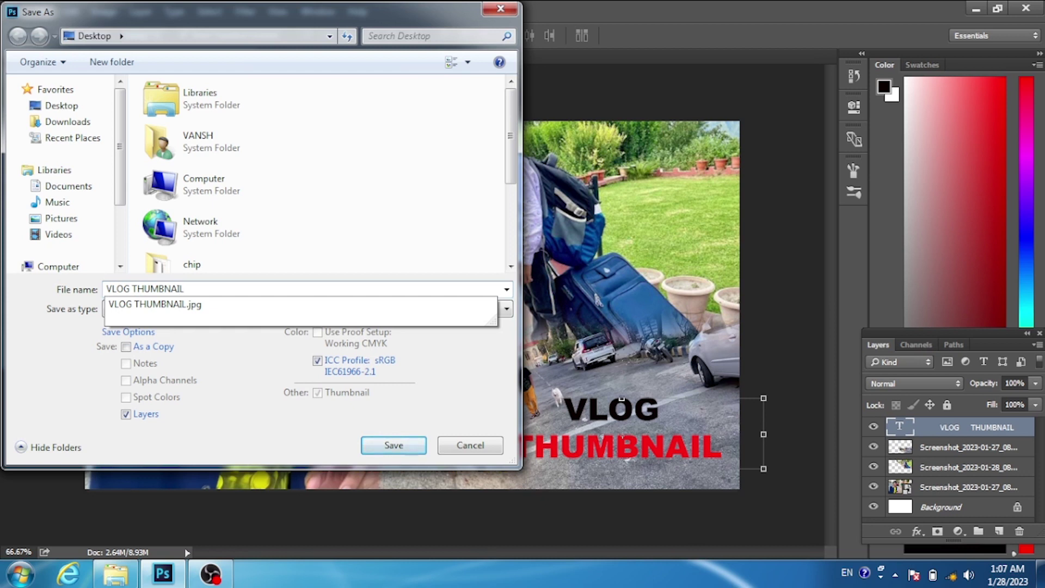
{"action": "type", "text": "IL"}
{"action": "key", "text": "Escape"}
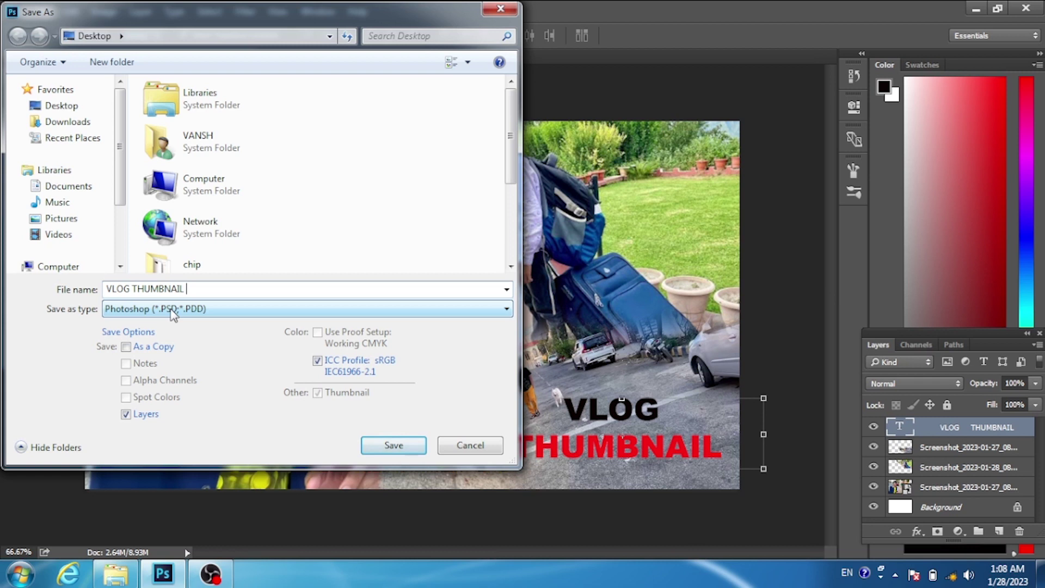
{"action": "left_click", "coordinate": [214, 313]}
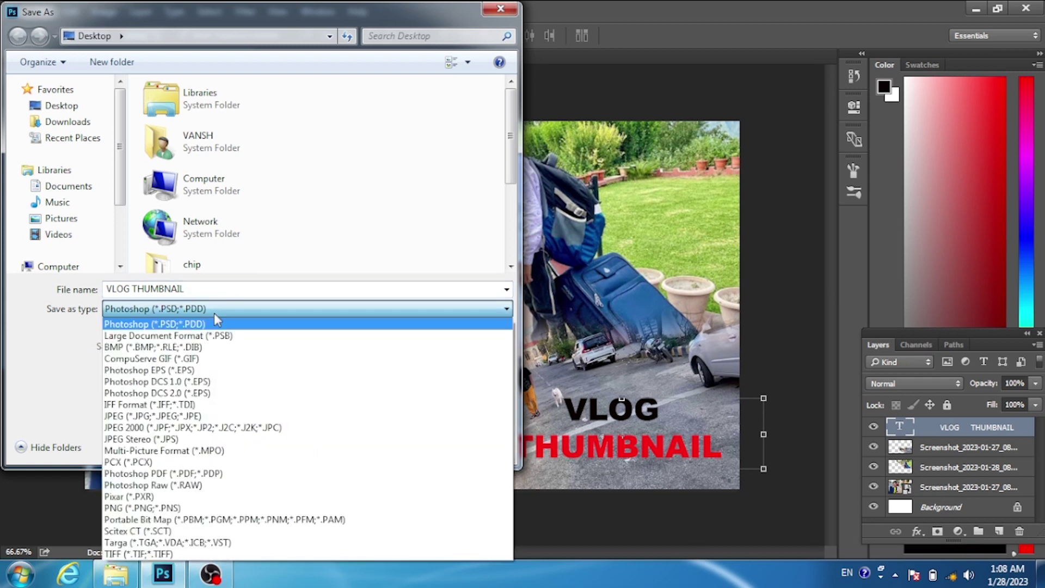
{"action": "left_click", "coordinate": [142, 417]}
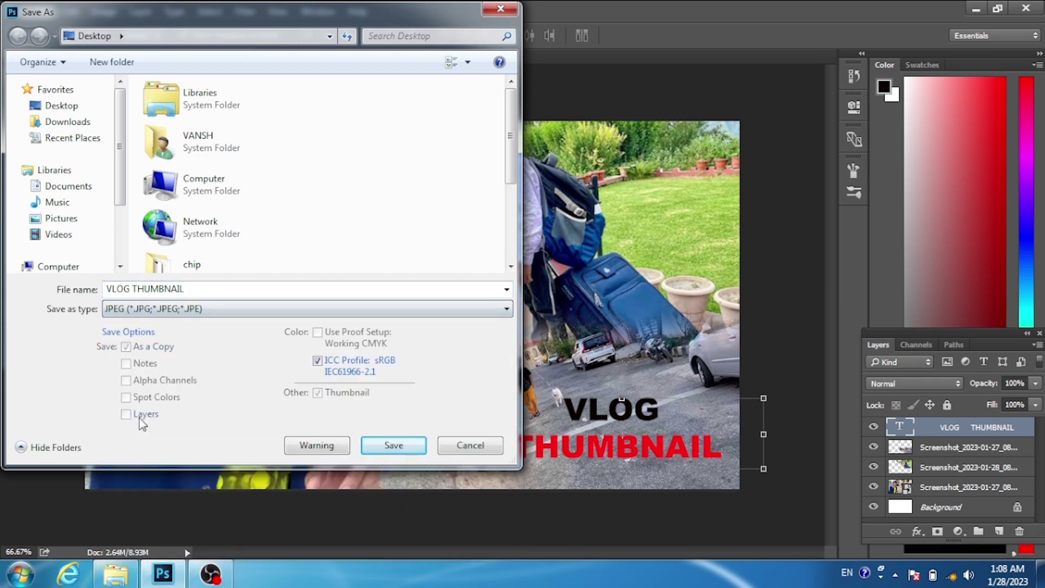
Add FOR YOUTUBE THUMBNAIL to the file name and save the JPEG to the Desktop at quality 12, Maximum, Baseline ("Standard").
{"action": "left_click", "coordinate": [61, 106]}
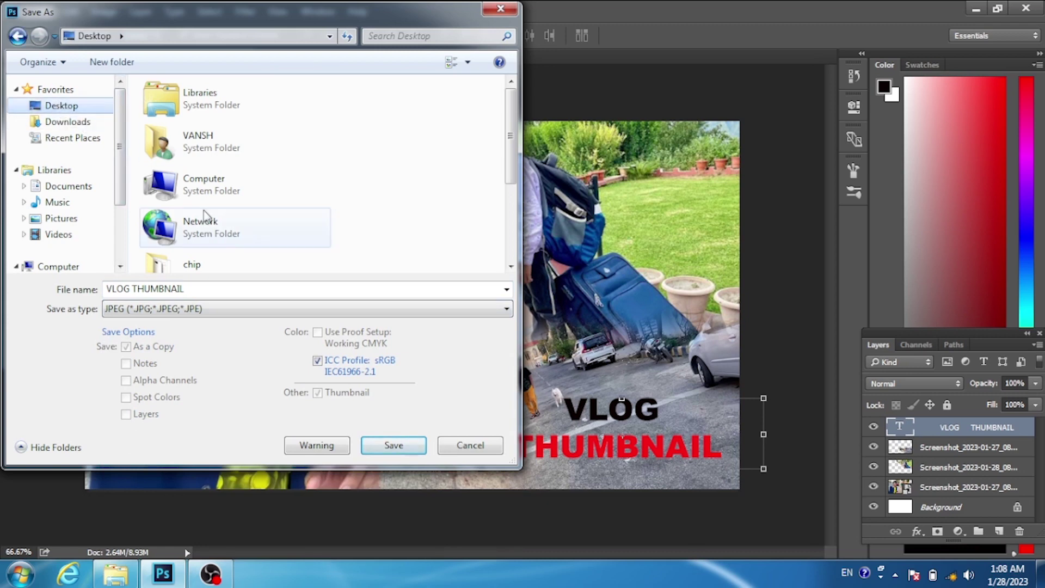
{"action": "type", "text": "FOR YOUTUBE THUMBNAIL"}
{"action": "left_click", "coordinate": [402, 446]}
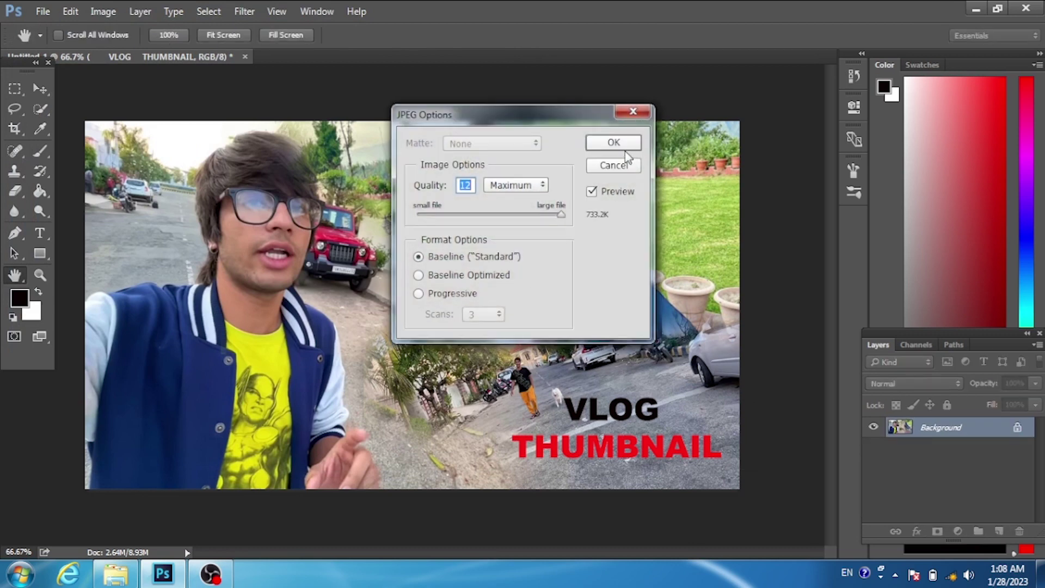
{"action": "left_click", "coordinate": [613, 143]}
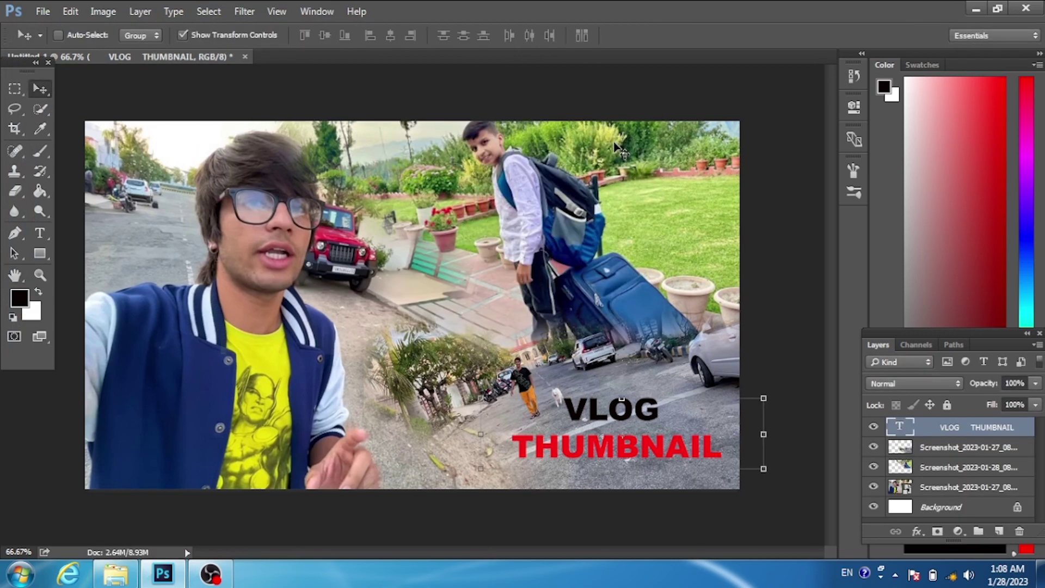